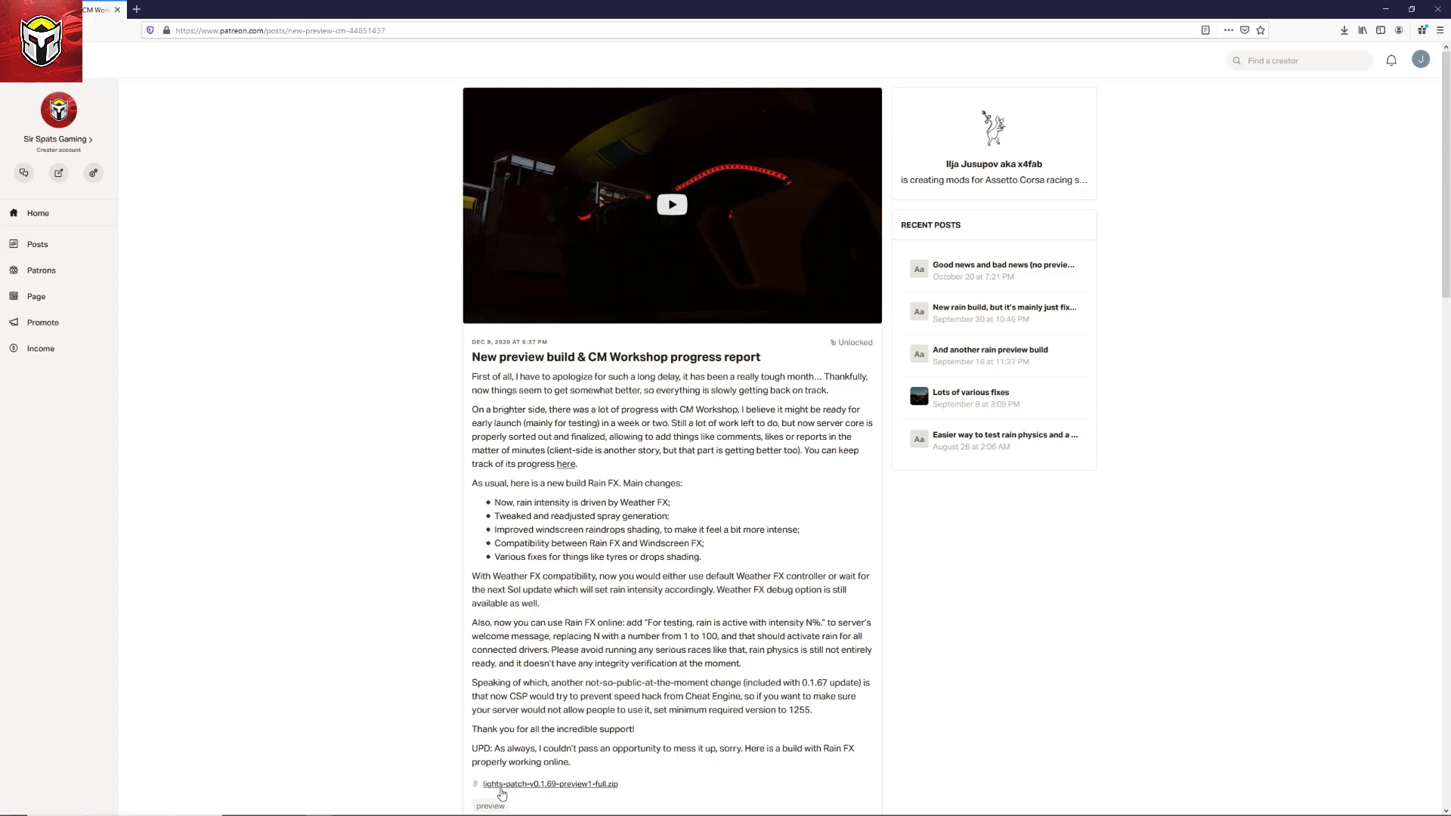
Save the 47.5 MB lights-patch-v0.1.69-preview1-full.zip from Patreon to the computer
left_click(609, 785)
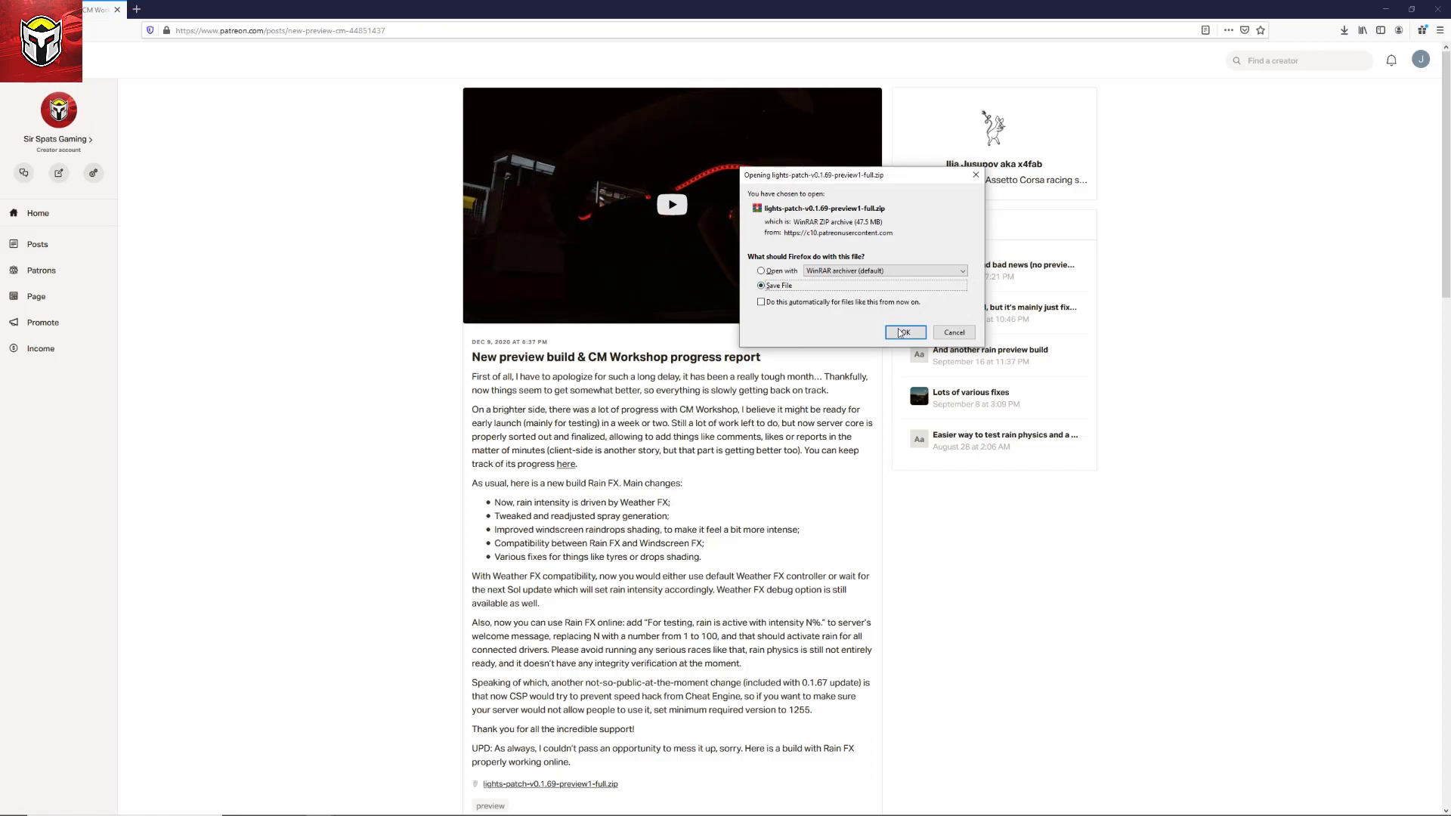
left_click(906, 334)
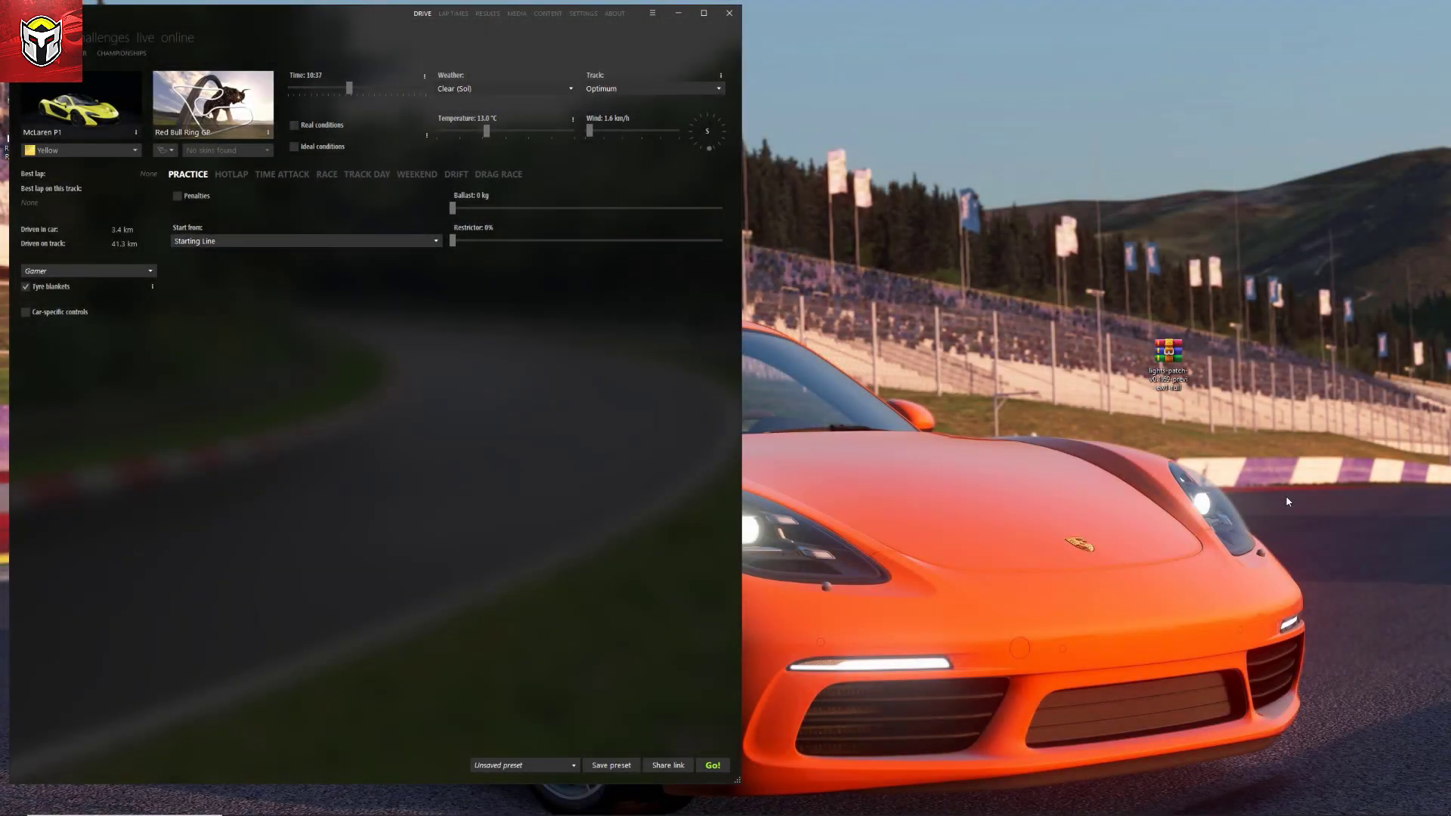
Install lights-patch v0.1.69-preview1 as the Custom Shaders Patch update, then remove the completed download
left_click(1183, 357)
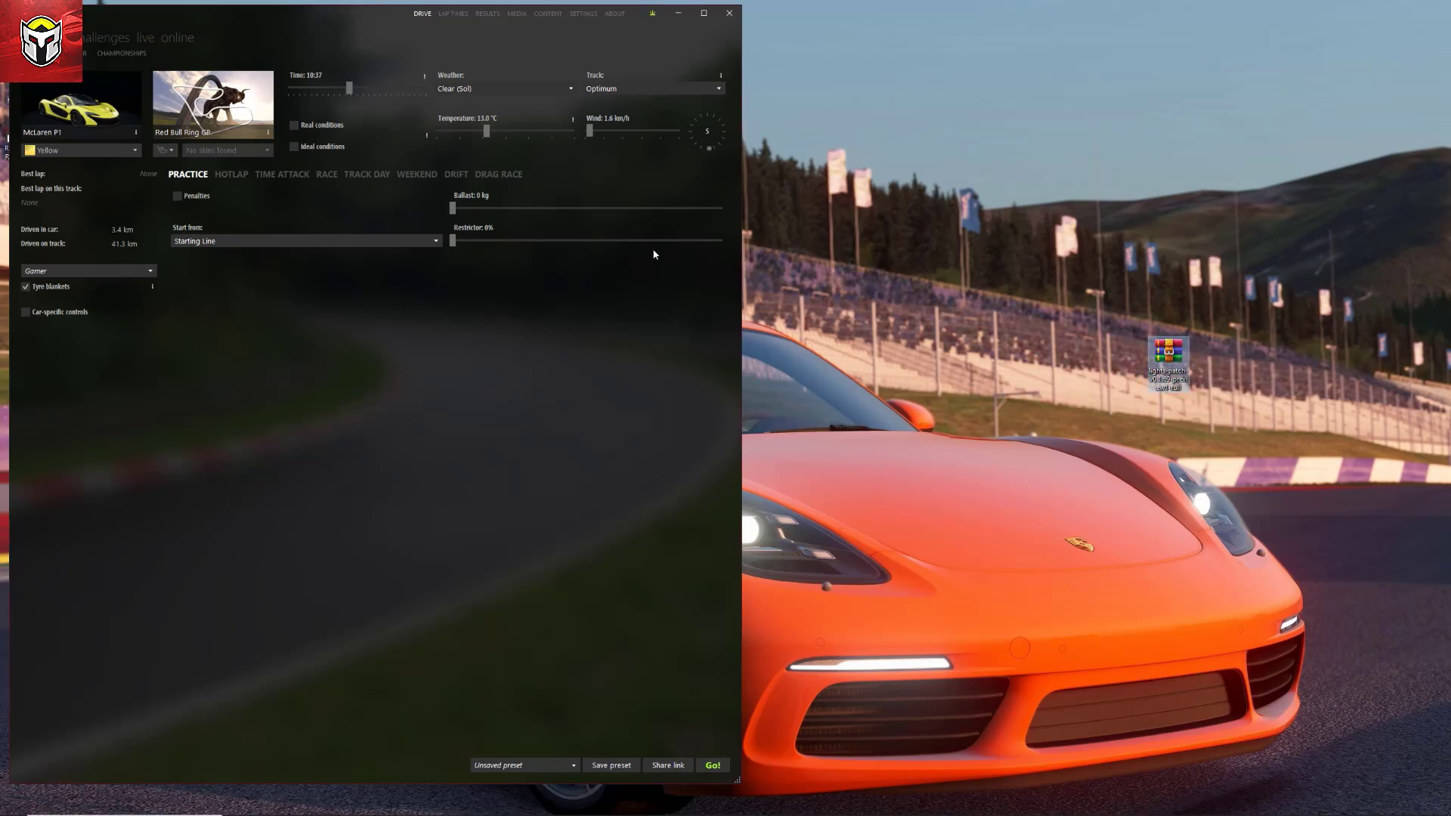
left_click(650, 14)
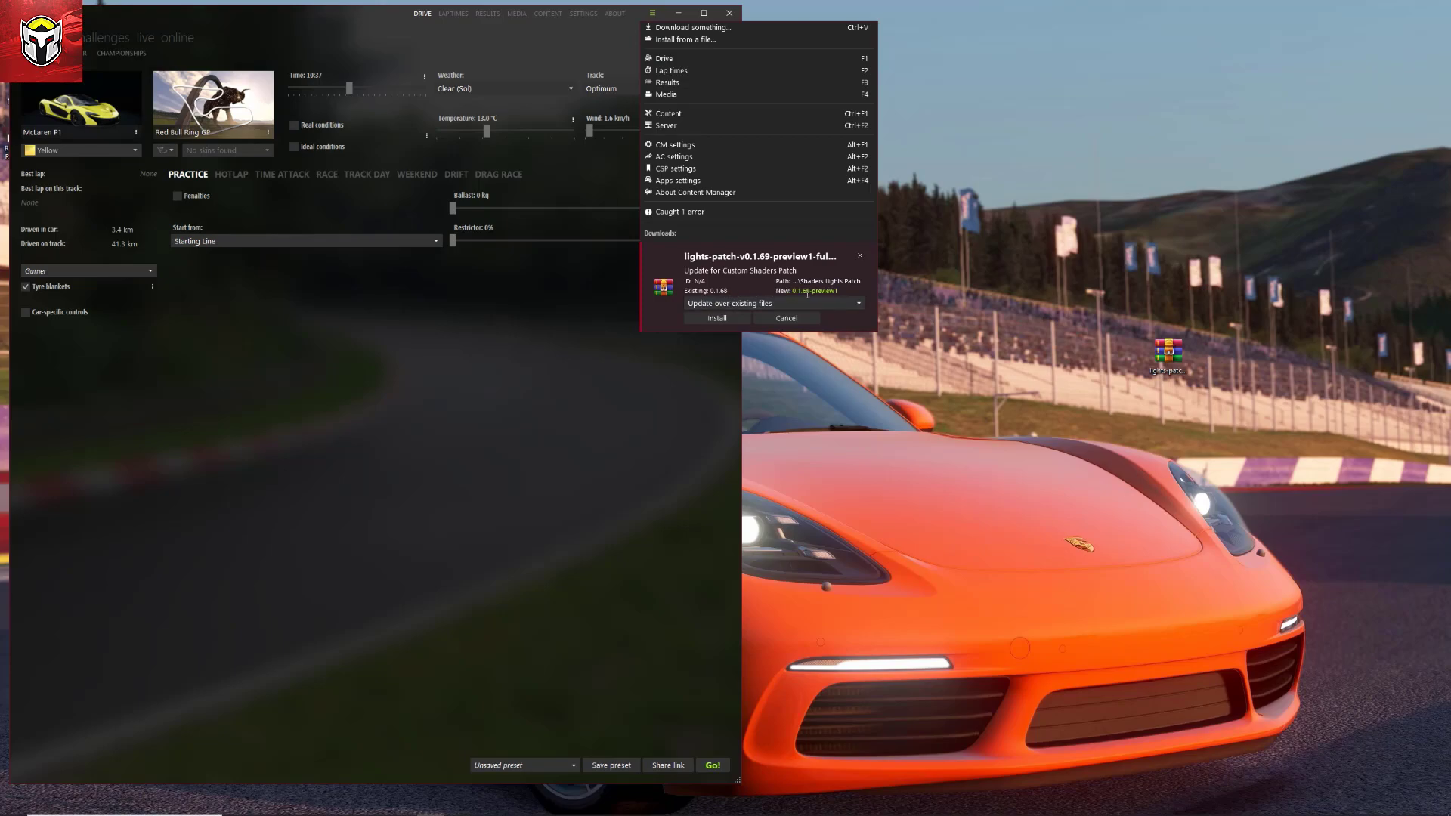
left_click(727, 318)
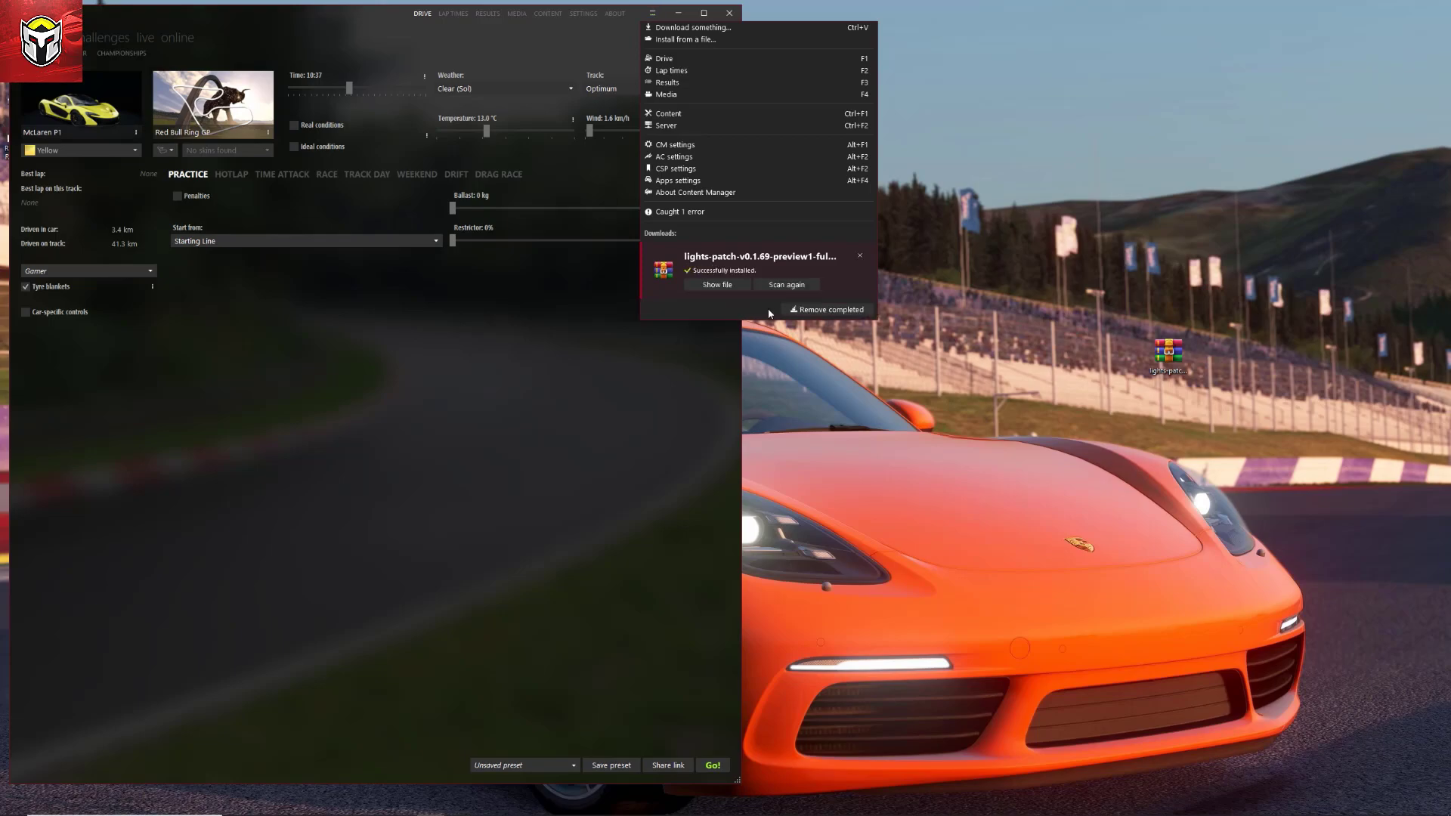
left_click(807, 310)
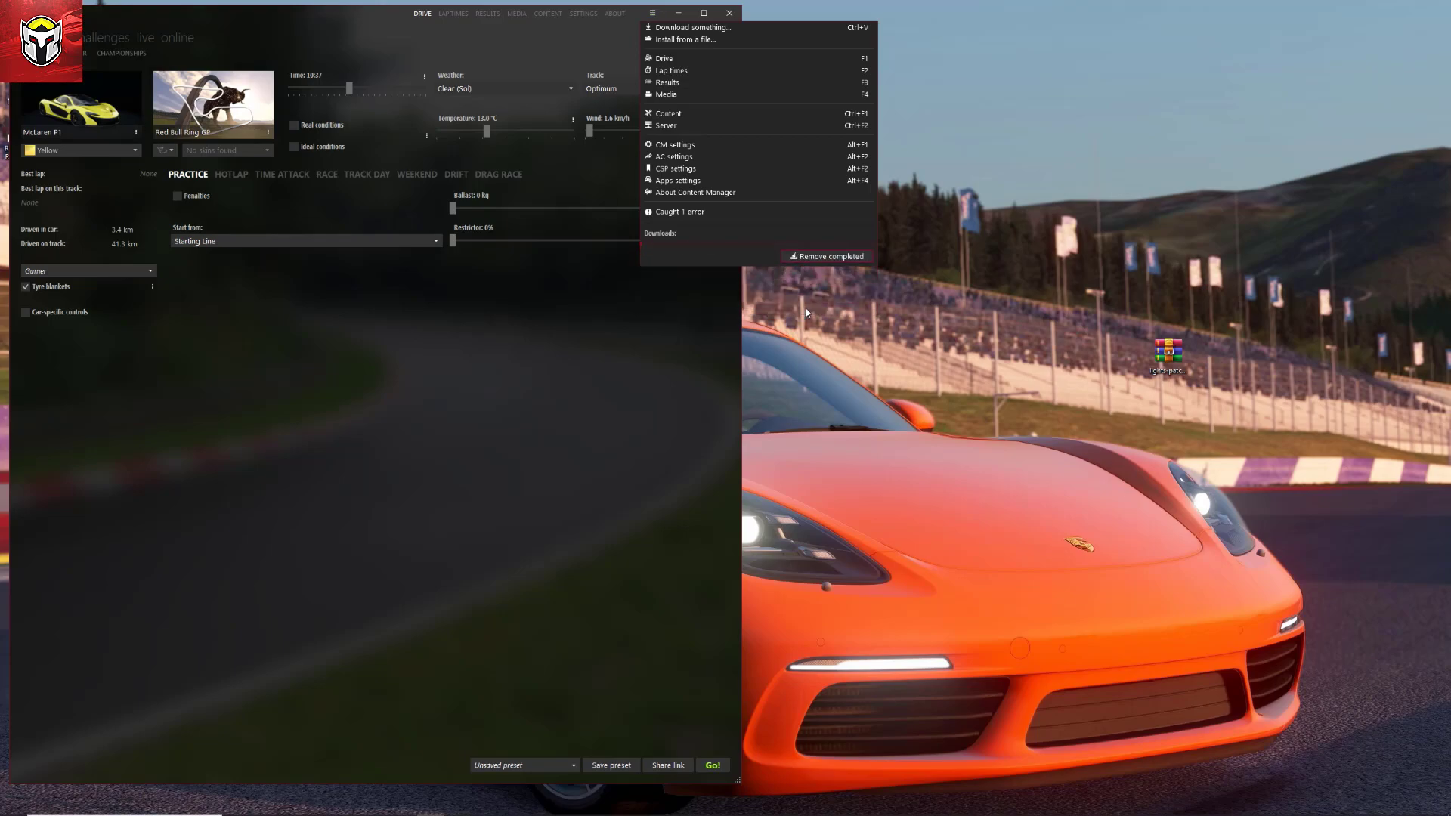
left_click(569, 341)
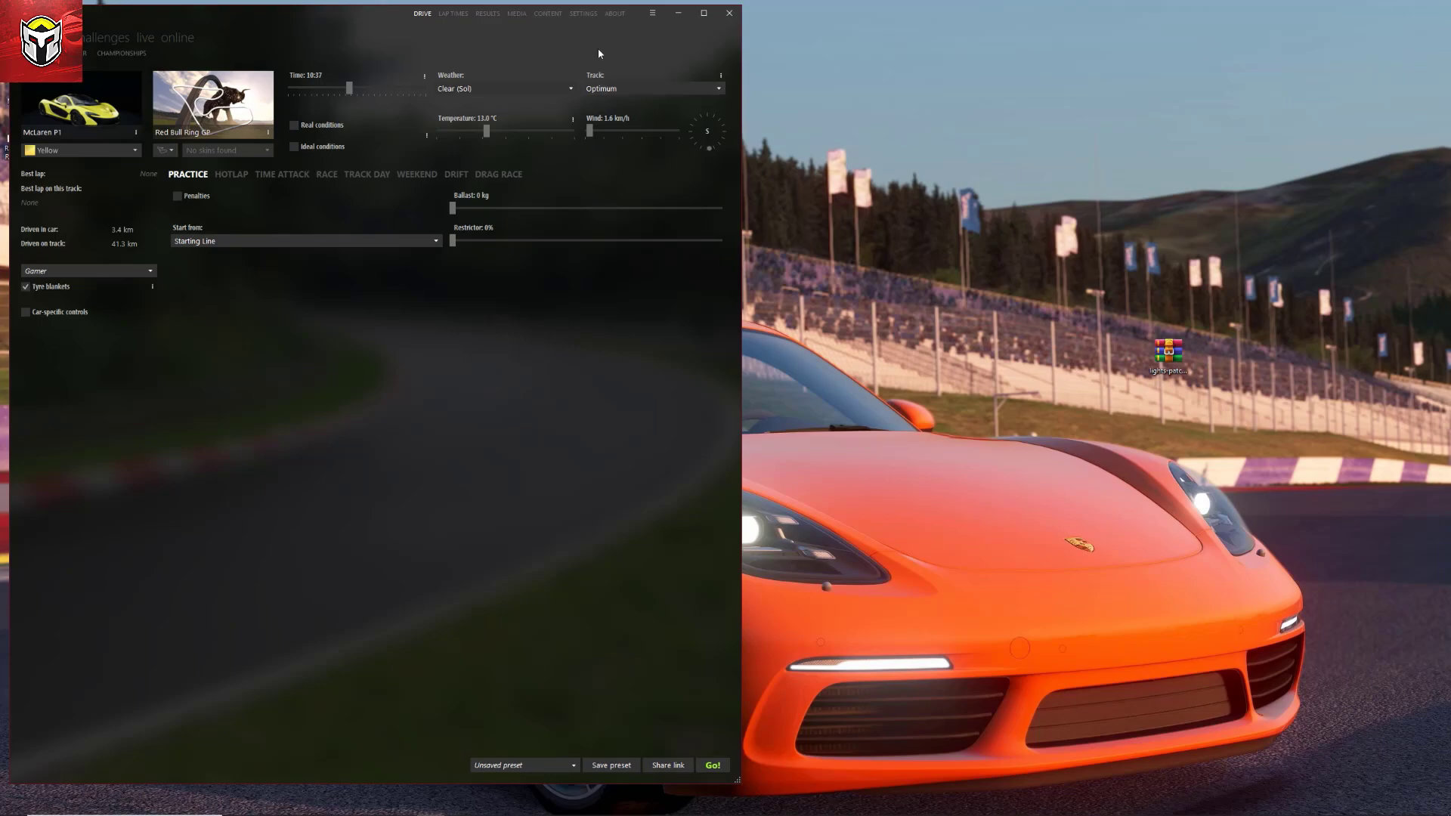
Show Settings > Custom Shaders Patch > About & Updates to check the installed patch version
left_click(583, 13)
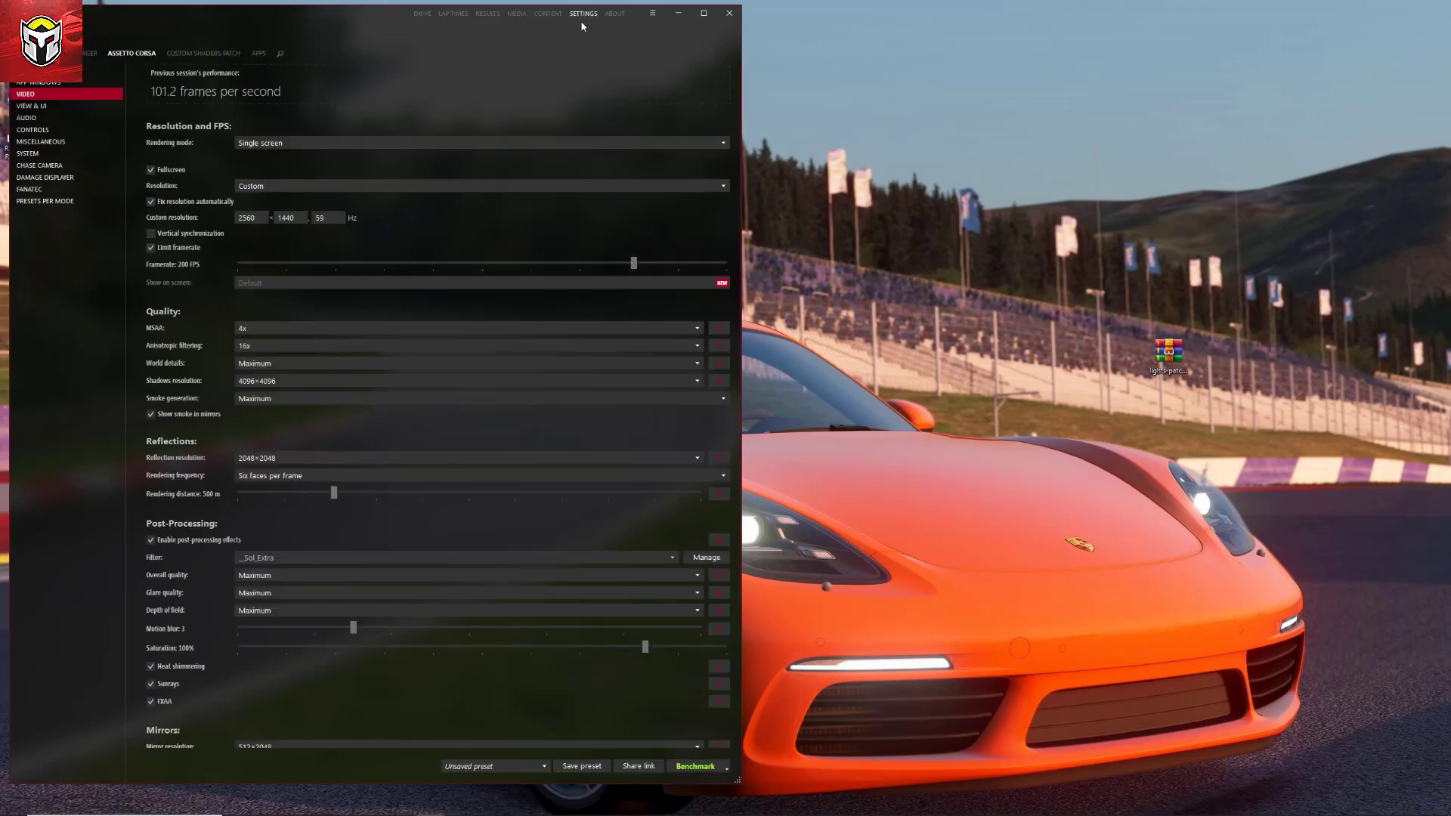
left_click(208, 54)
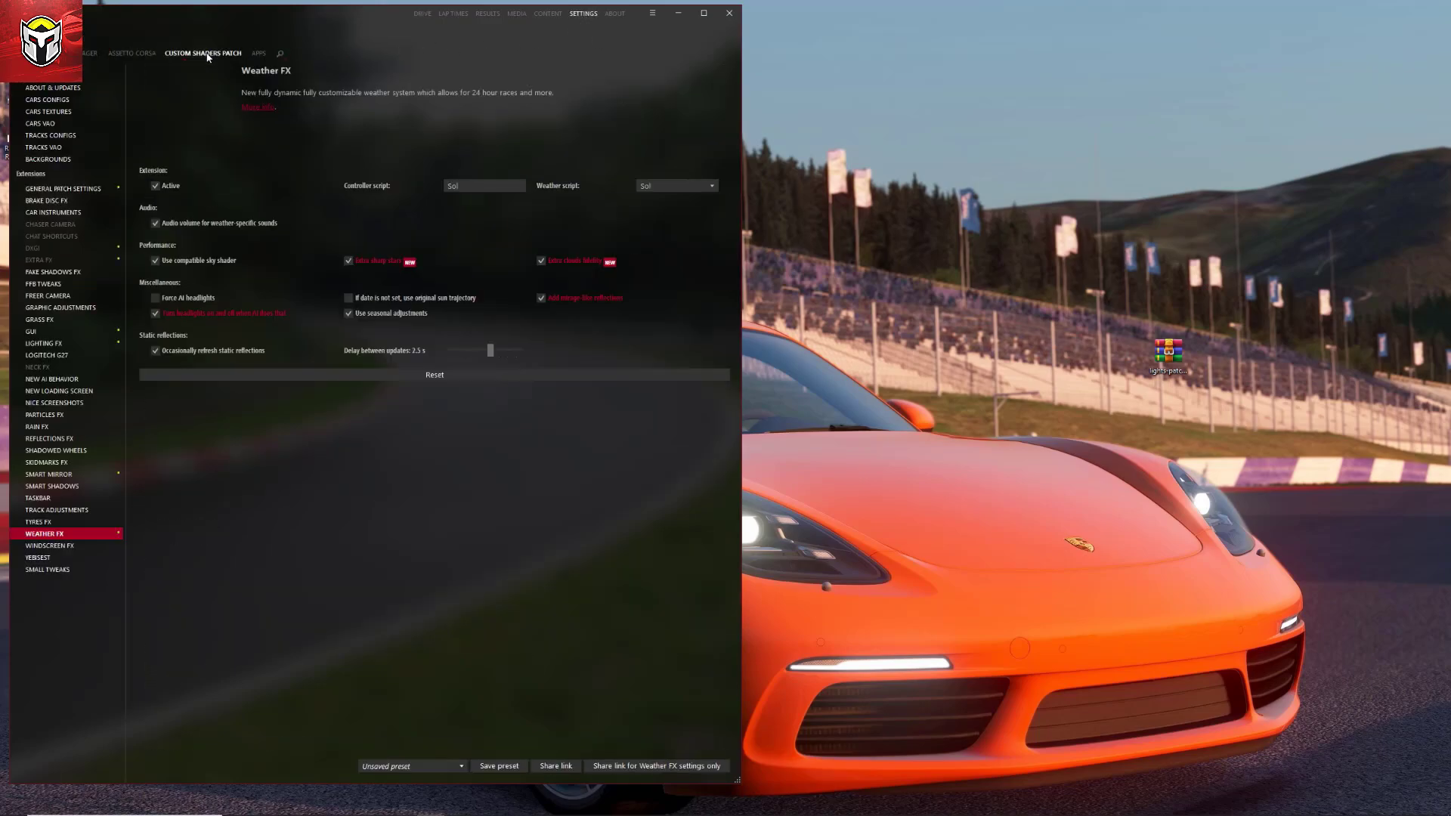
left_click(63, 91)
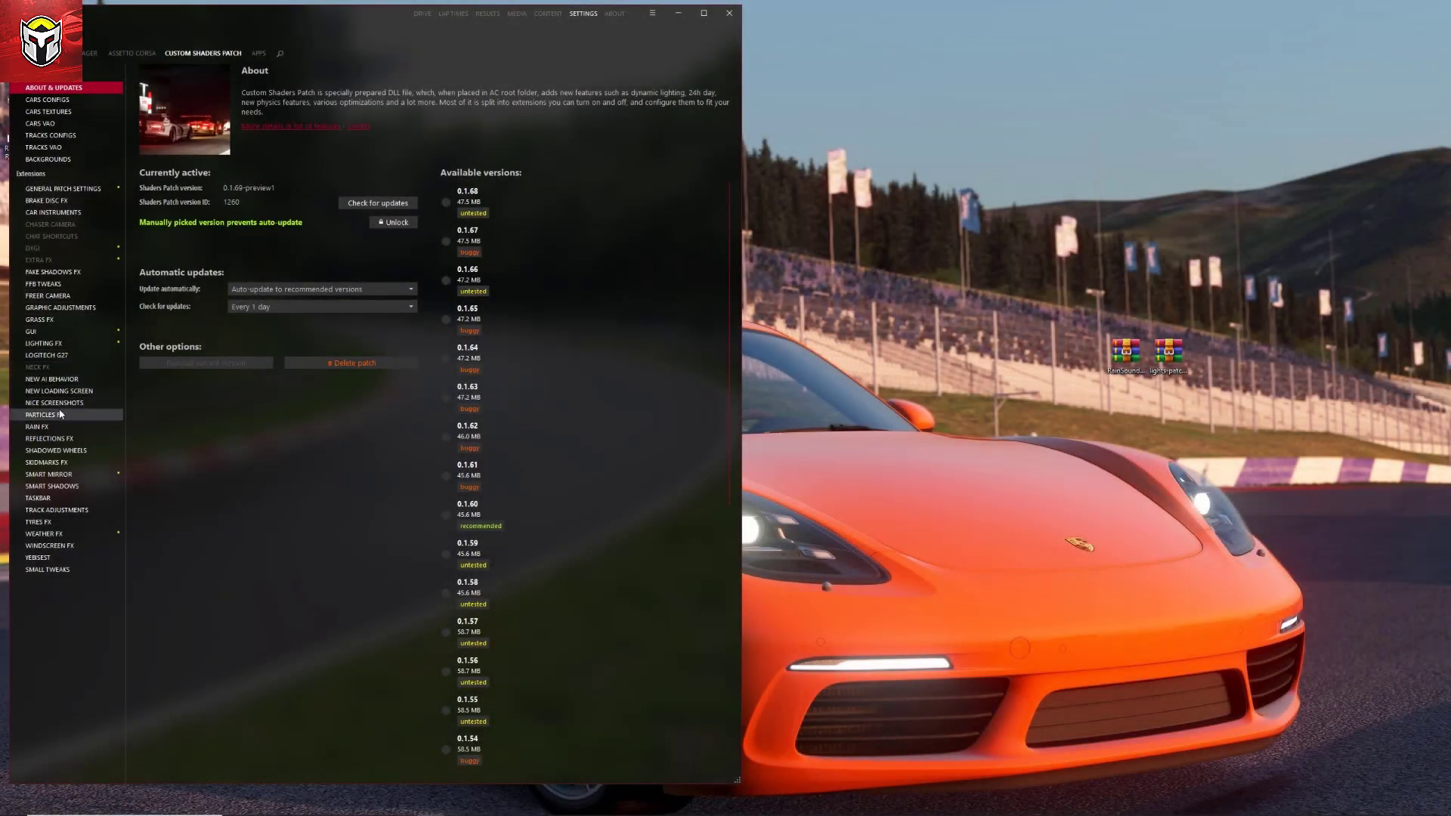
Toggle Particles FX New flames off and back on, then return to About & Updates
left_click(60, 418)
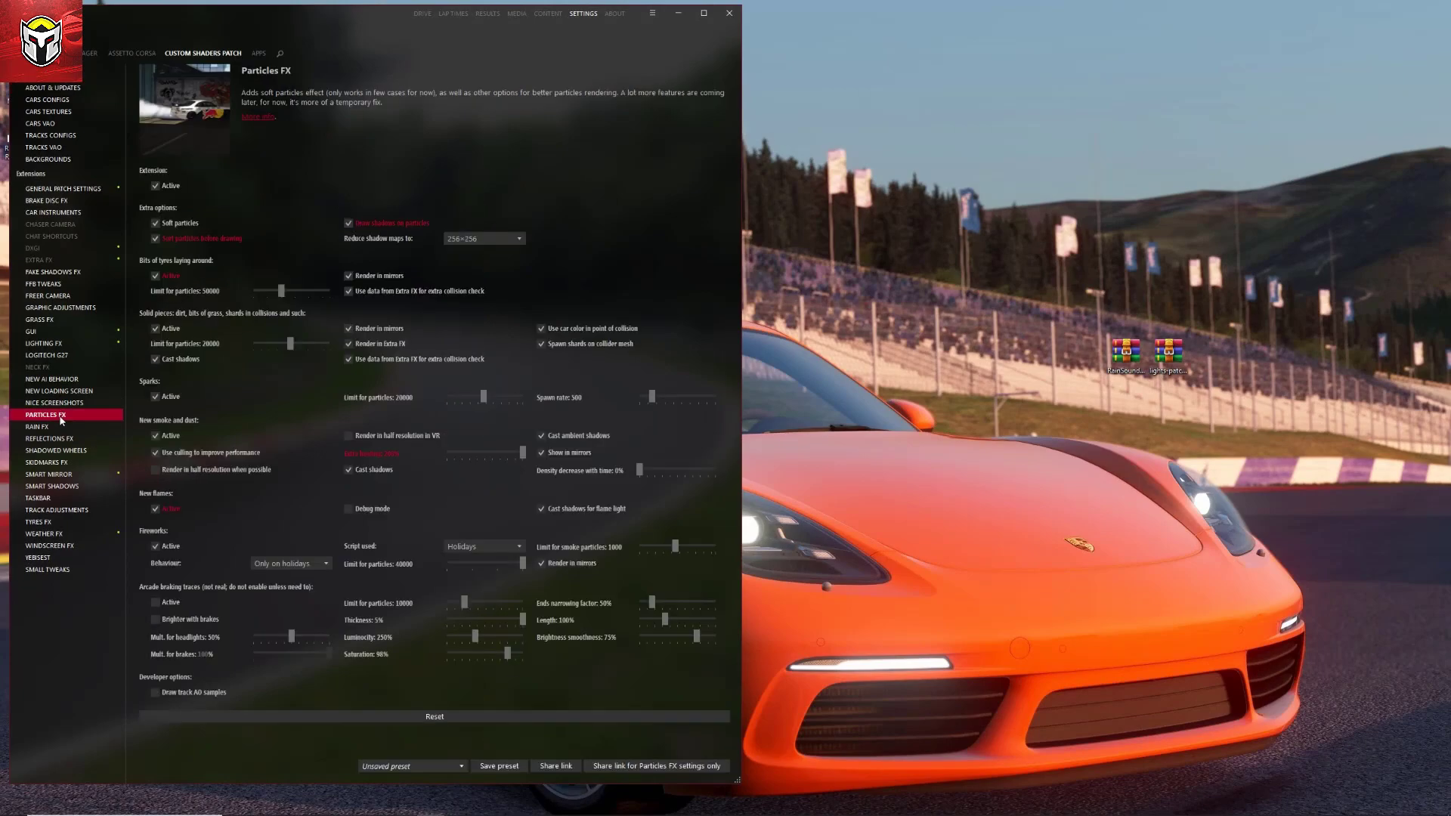
left_click(159, 513)
left_click(157, 512)
left_click(77, 90)
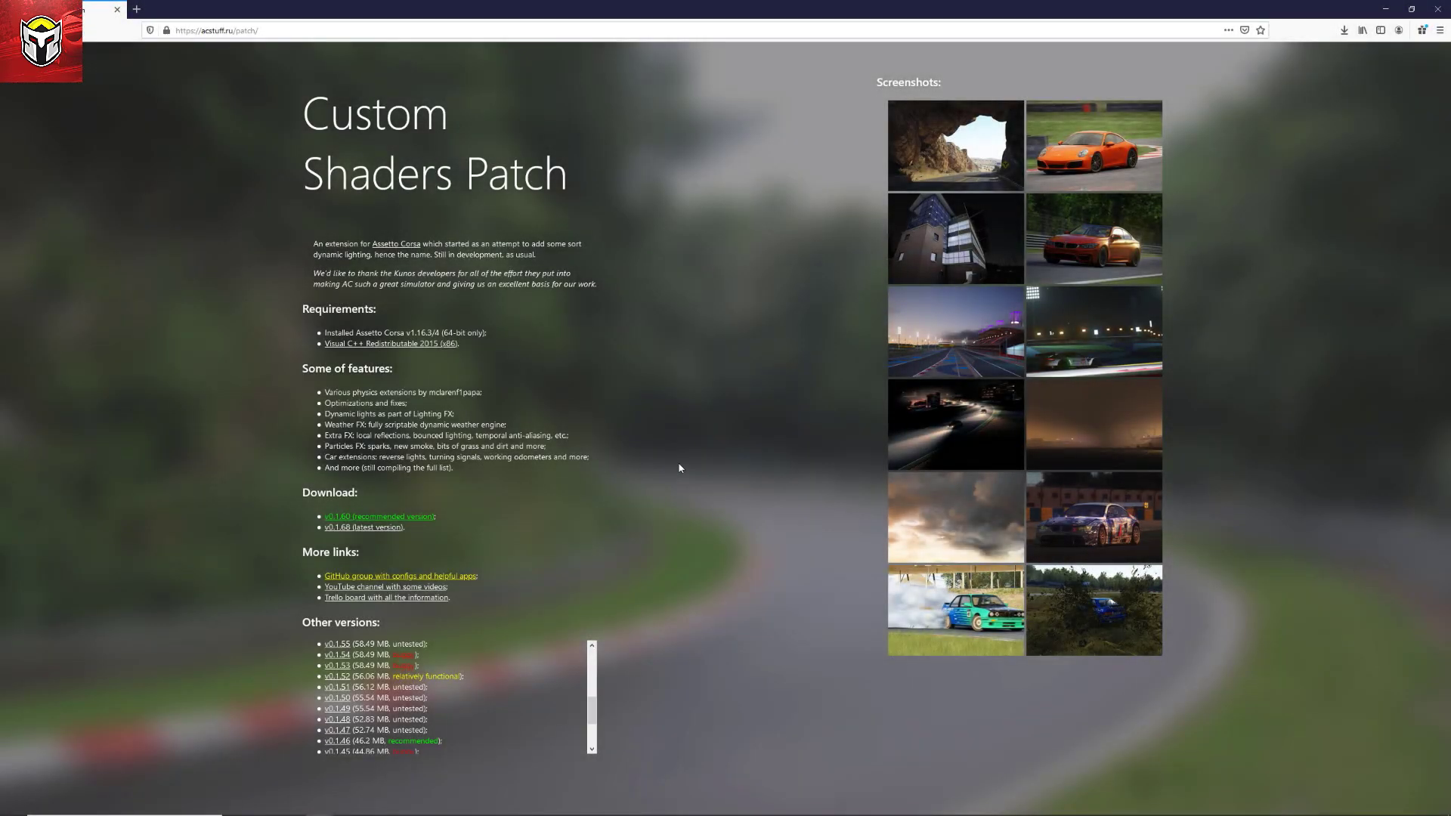
Save the Custom Shaders Patch v0.1.52 archive from acstuff.ru's Other versions list
scroll(408, 686, "up", 5)
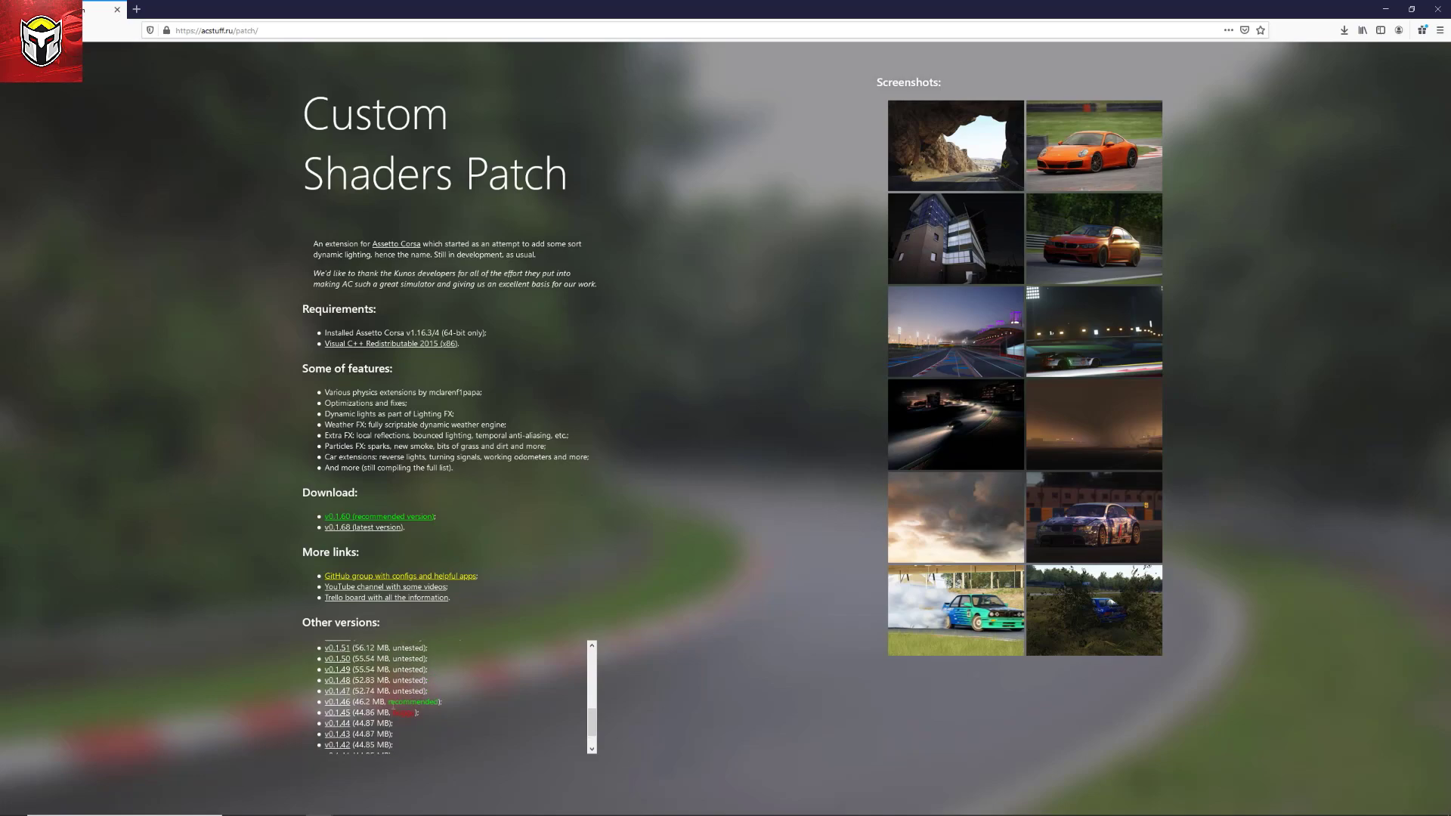
scroll(393, 705, "down", 3)
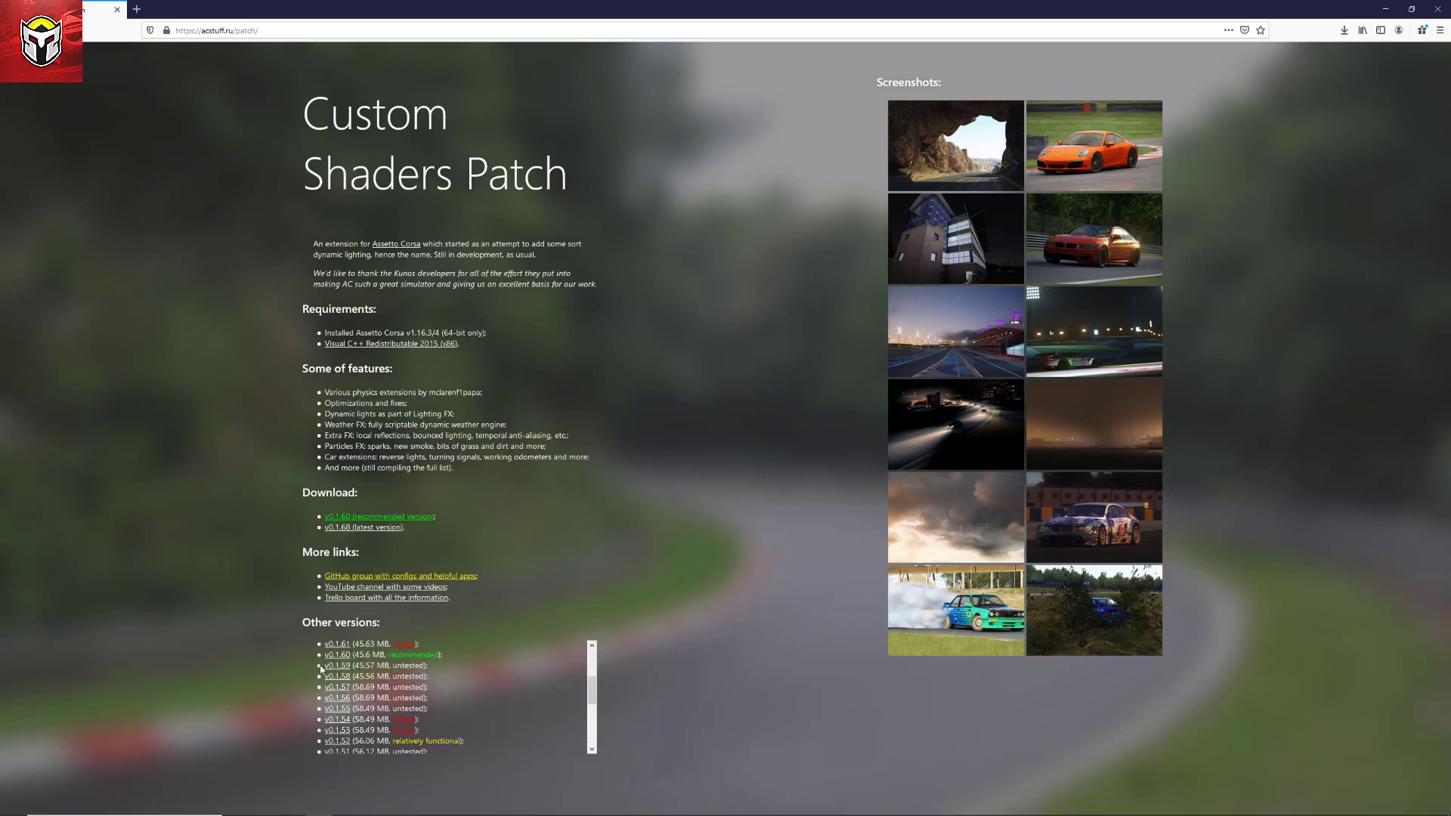
left_click(337, 741)
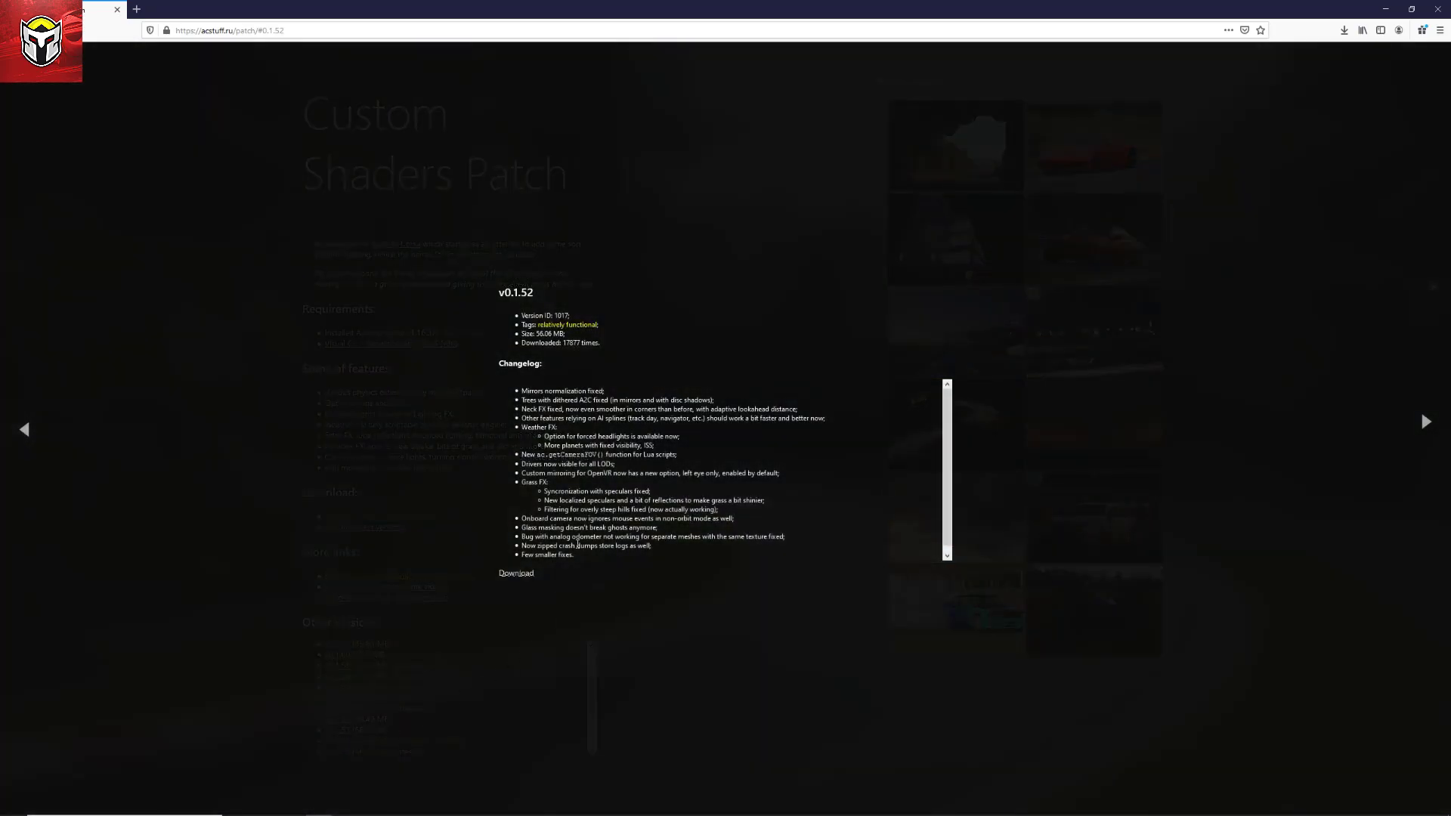
left_click(522, 576)
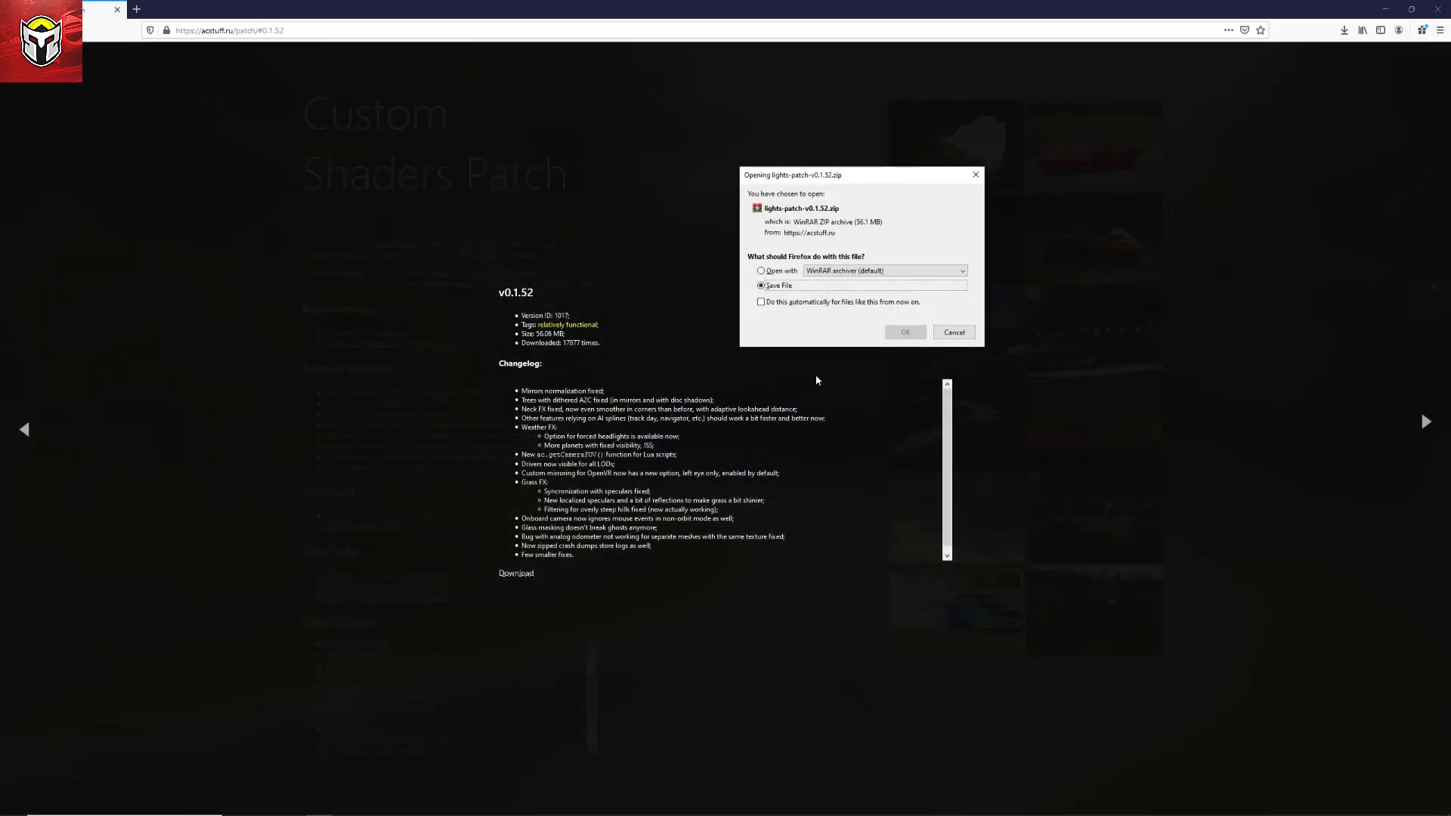
left_click(893, 333)
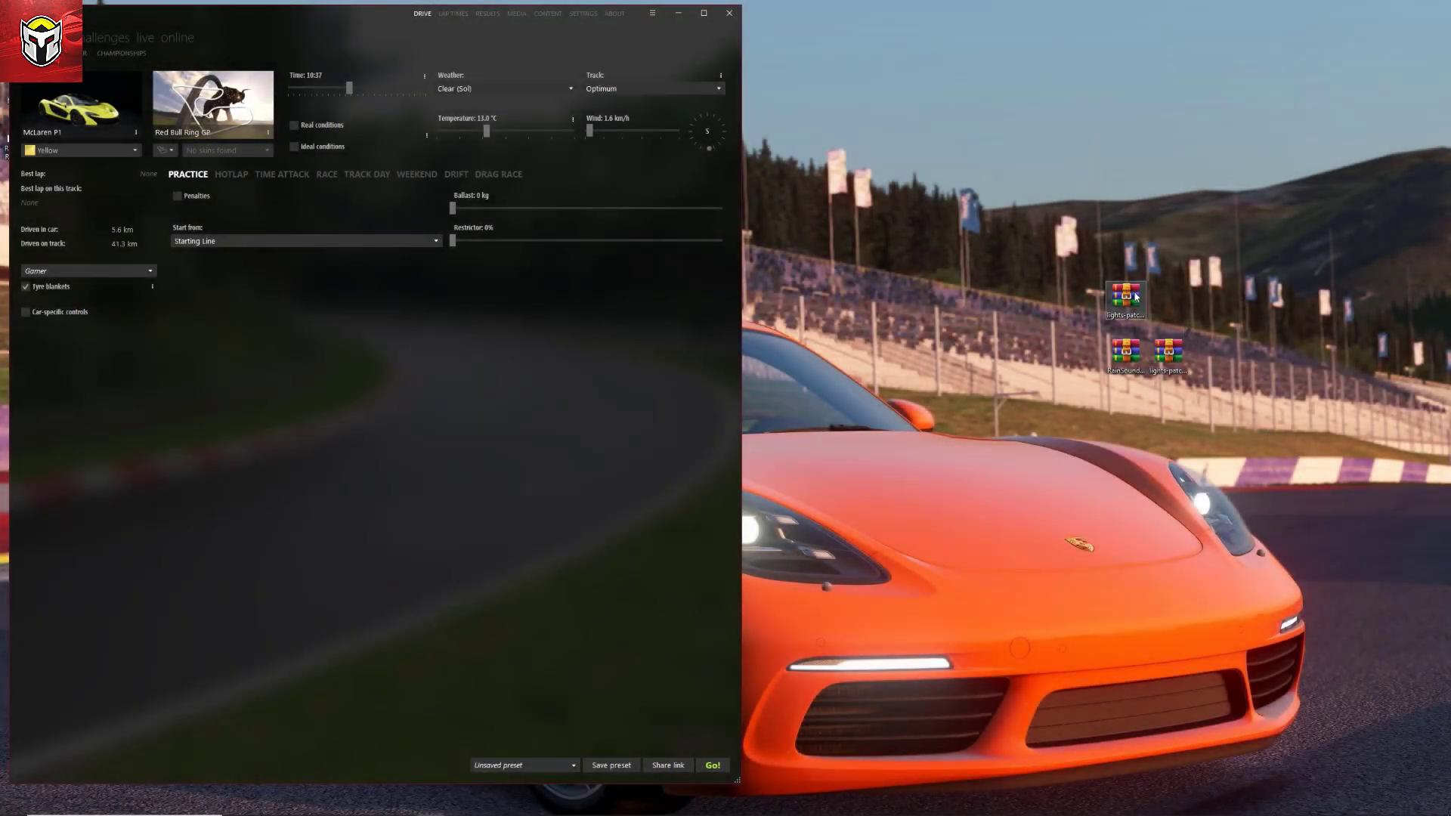
Extract lights-patch-v0.1.52.zip, with its MODS folder, to the Desktop and close WinRAR
left_click(1134, 297)
double_click(1134, 297)
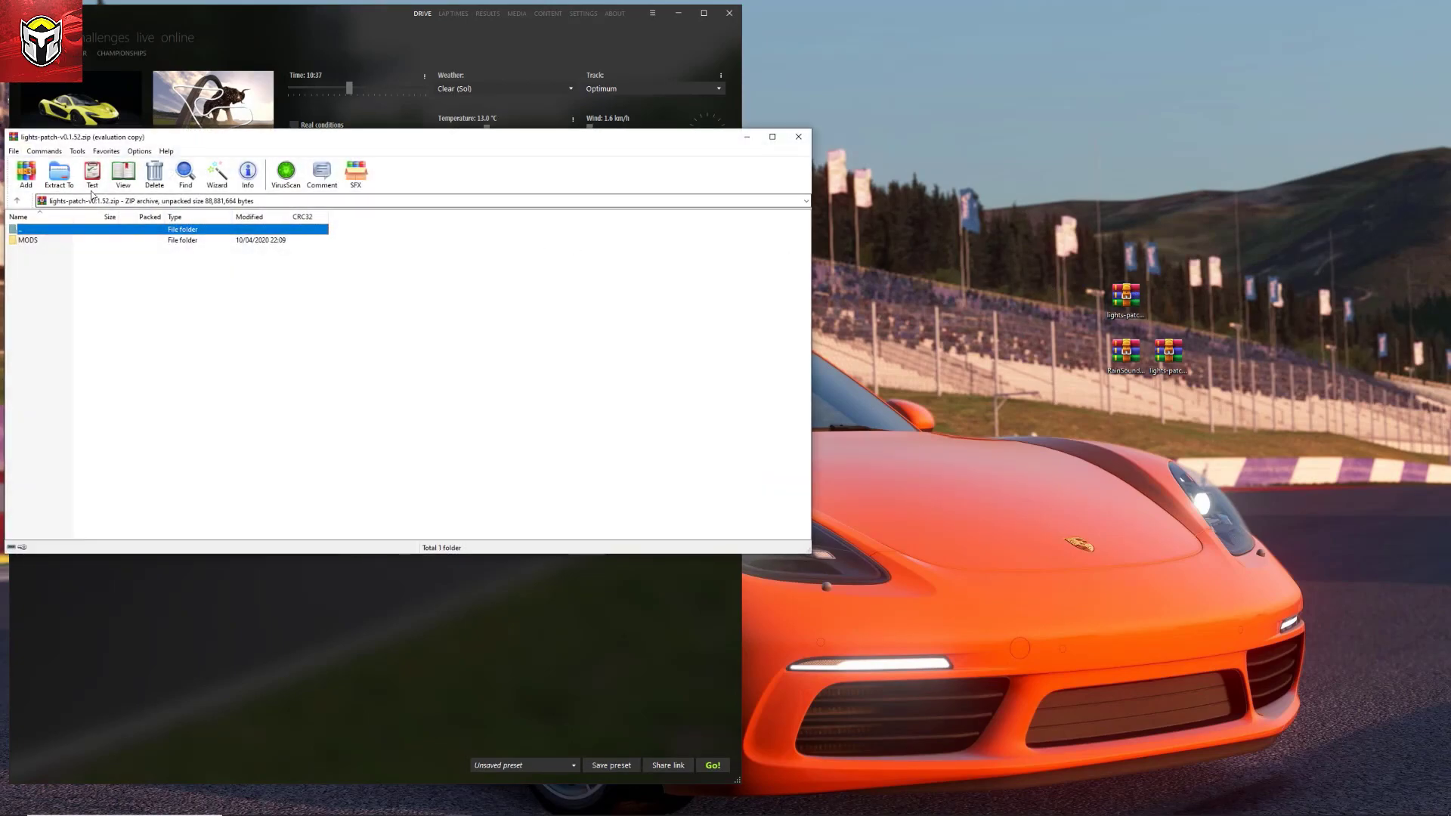
key("Escape")
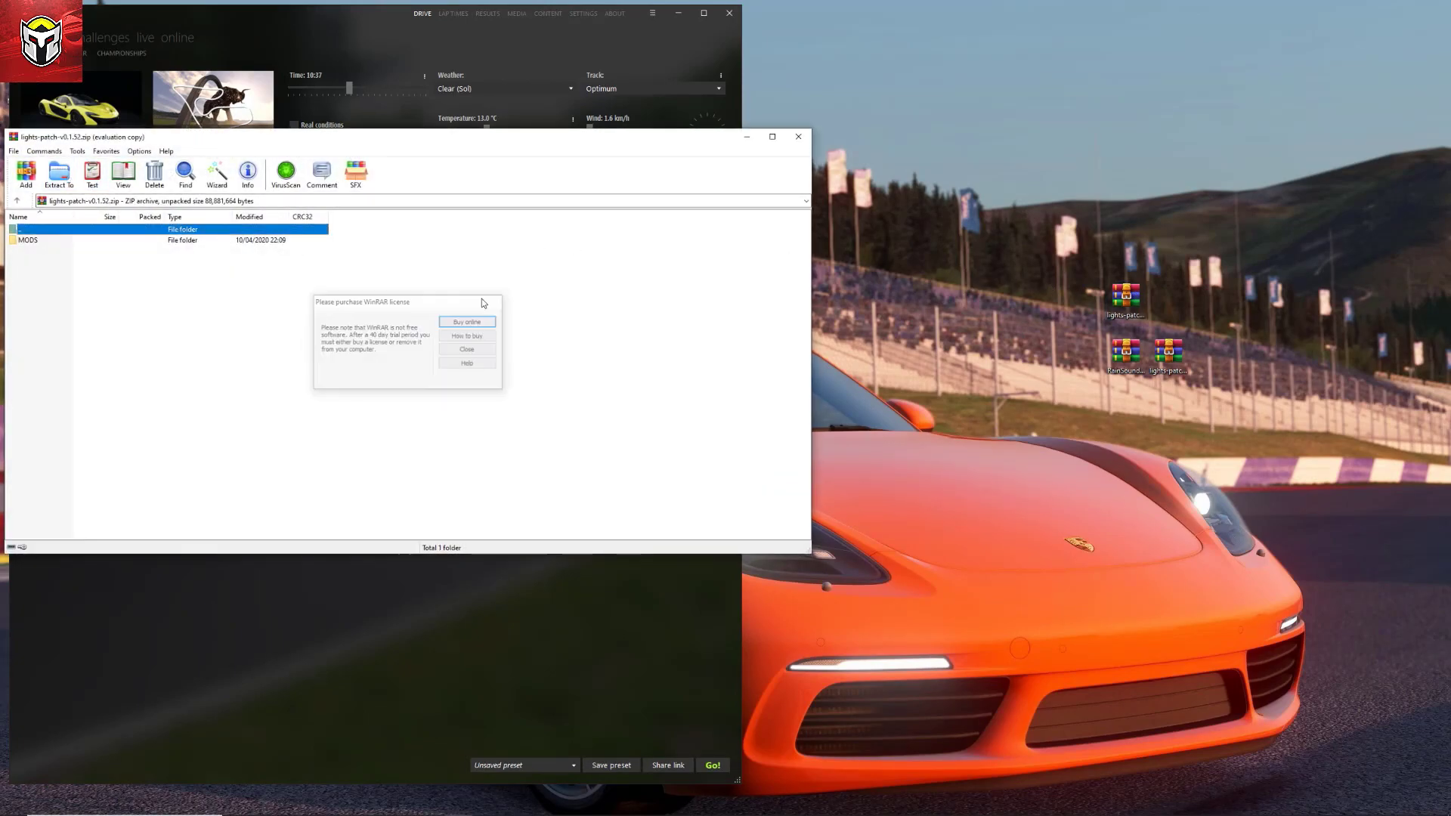
left_click(57, 176)
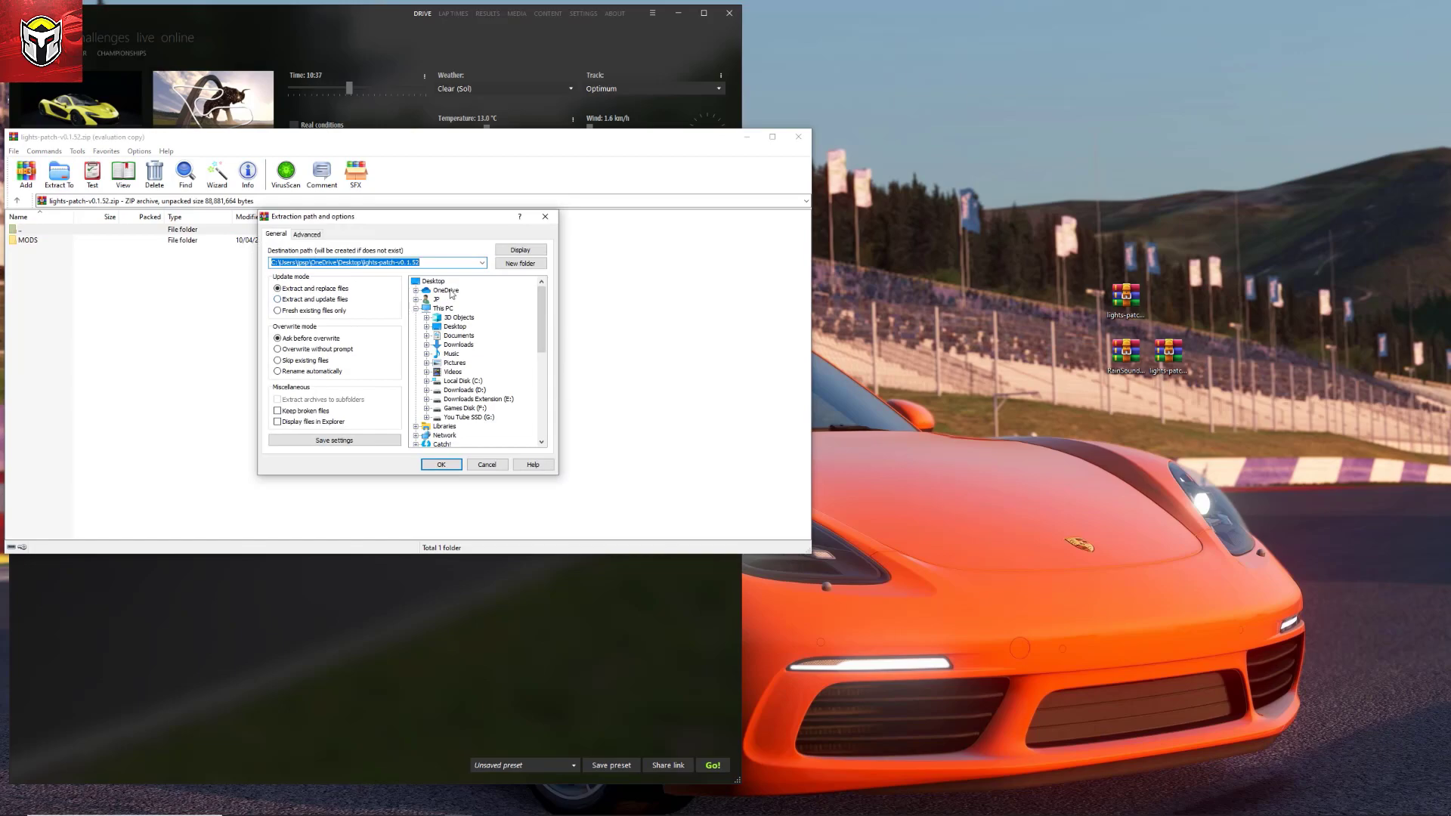
left_click(441, 464)
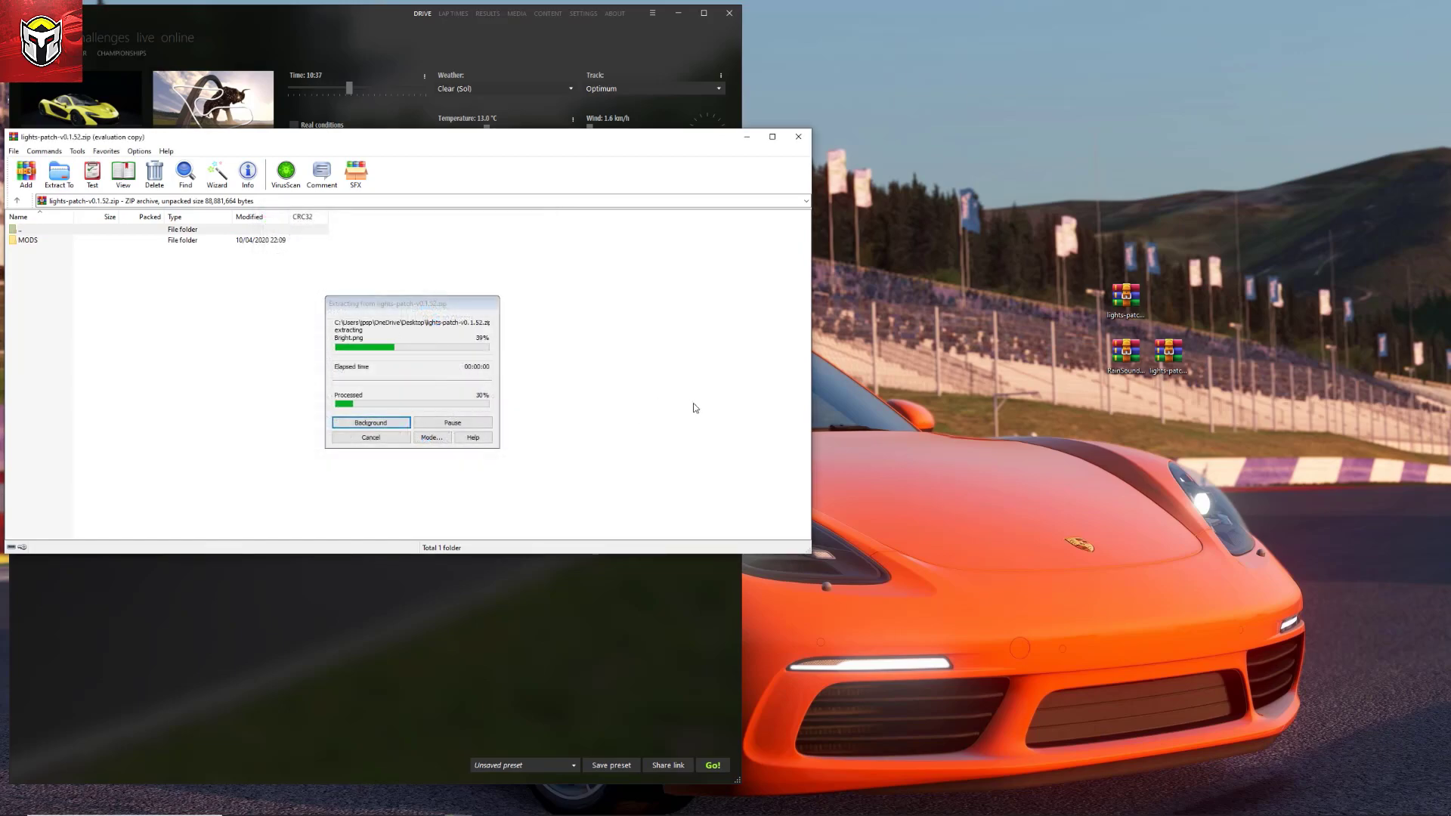
left_click(799, 138)
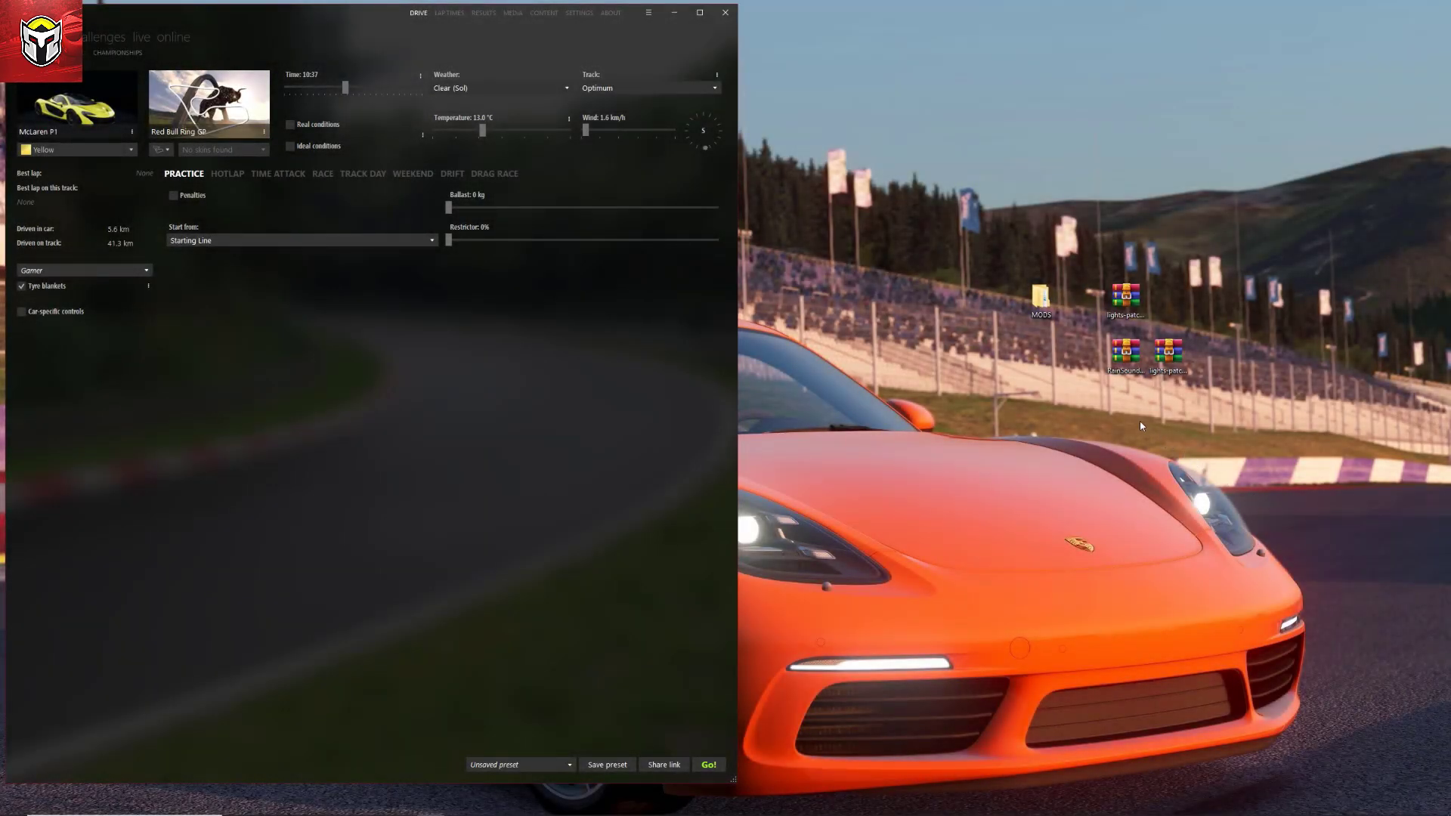
Copy the sfx folder from MODS\Shaders Lights Patch\extension
double_click(1040, 298)
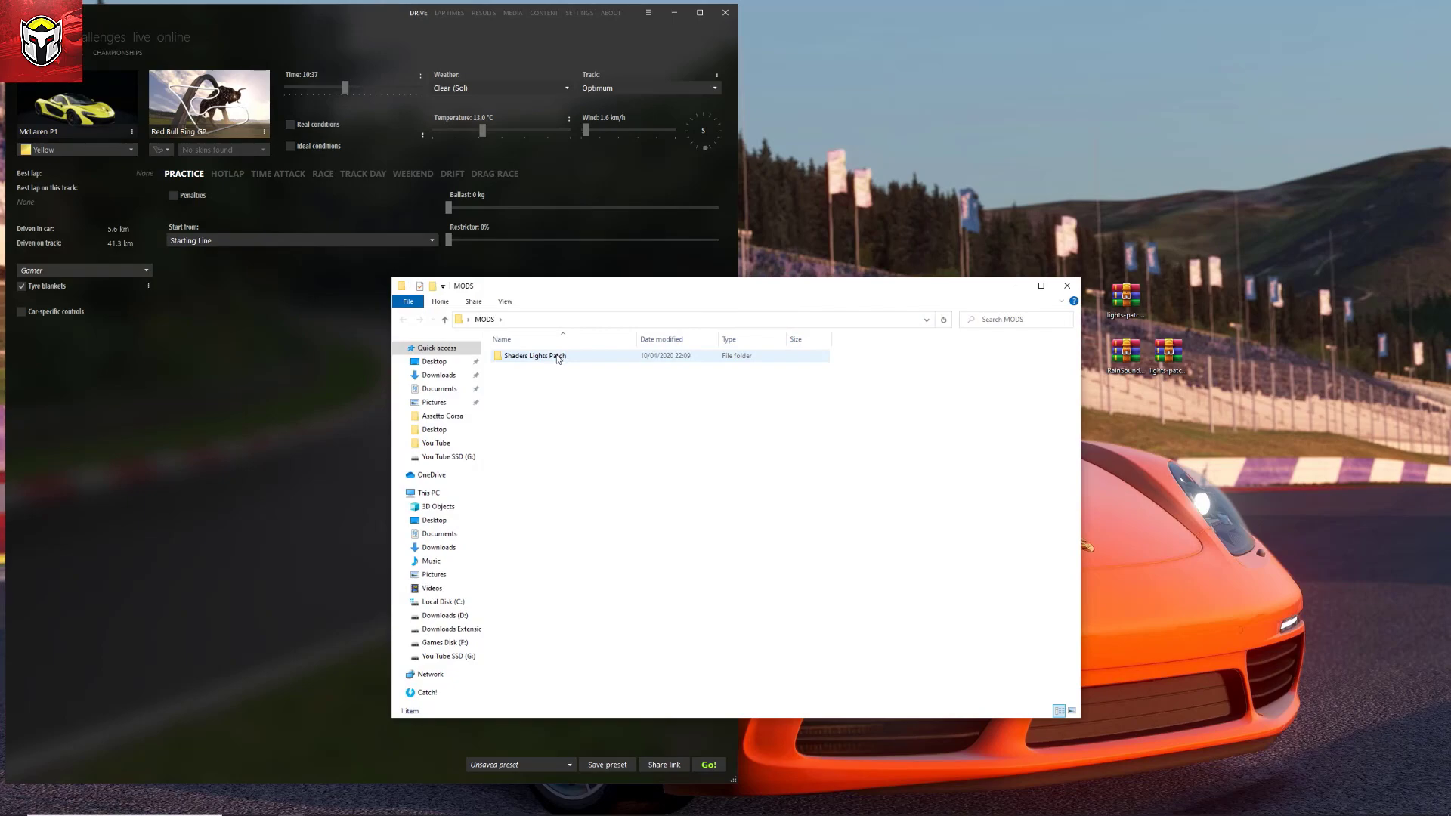
double_click(559, 356)
left_click(557, 357)
double_click(558, 356)
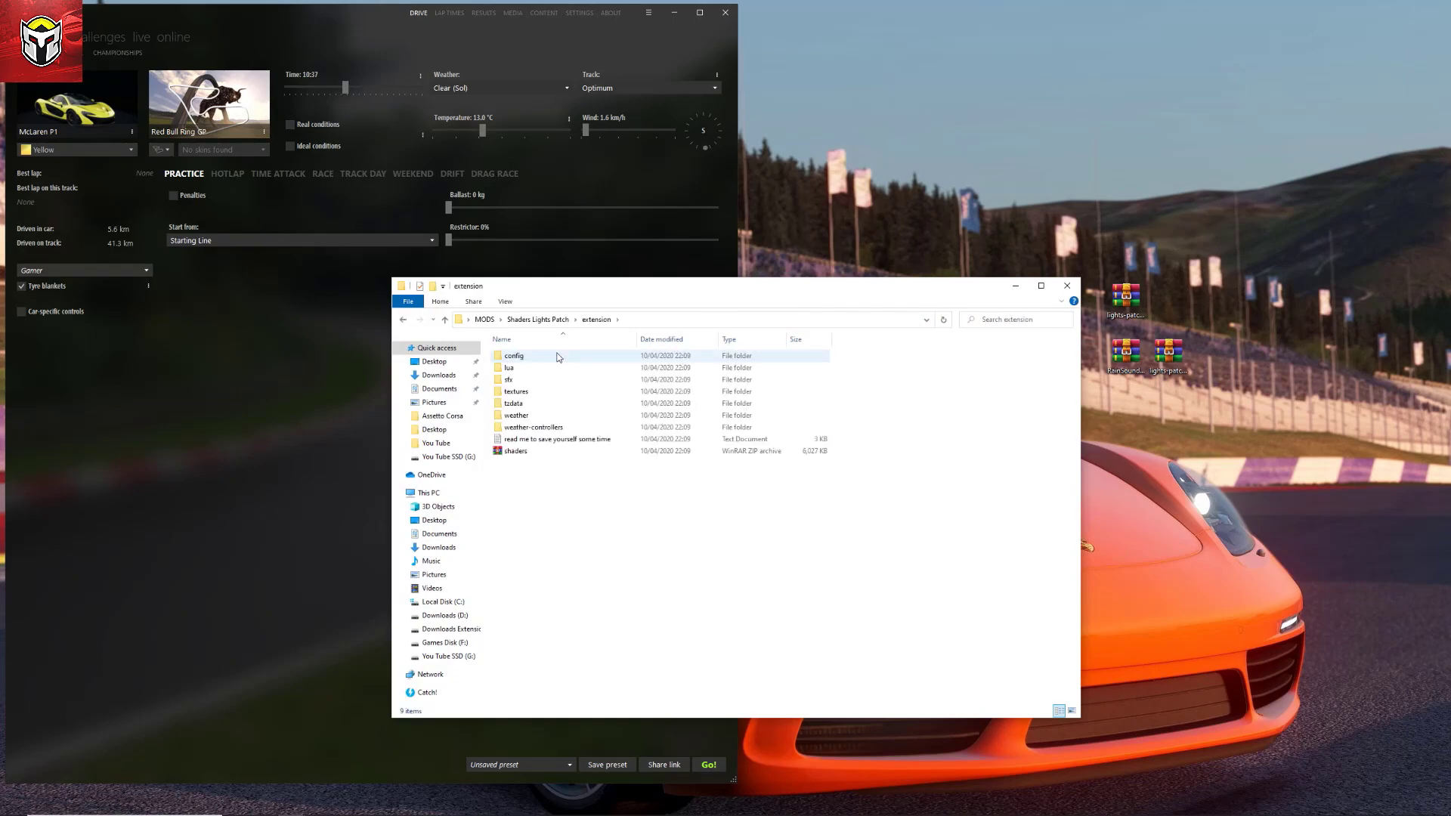
double_click(525, 382)
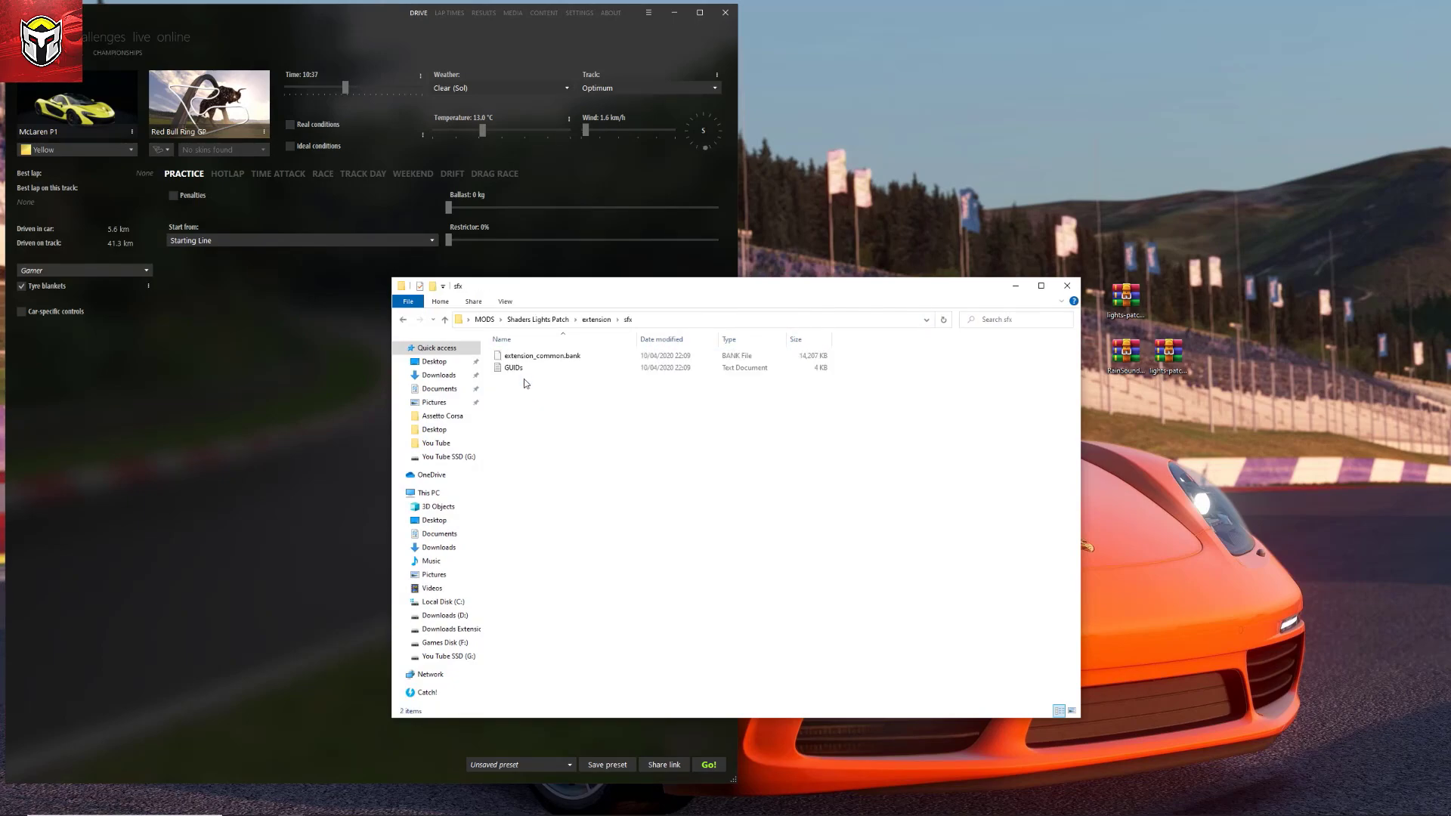
left_click(402, 320)
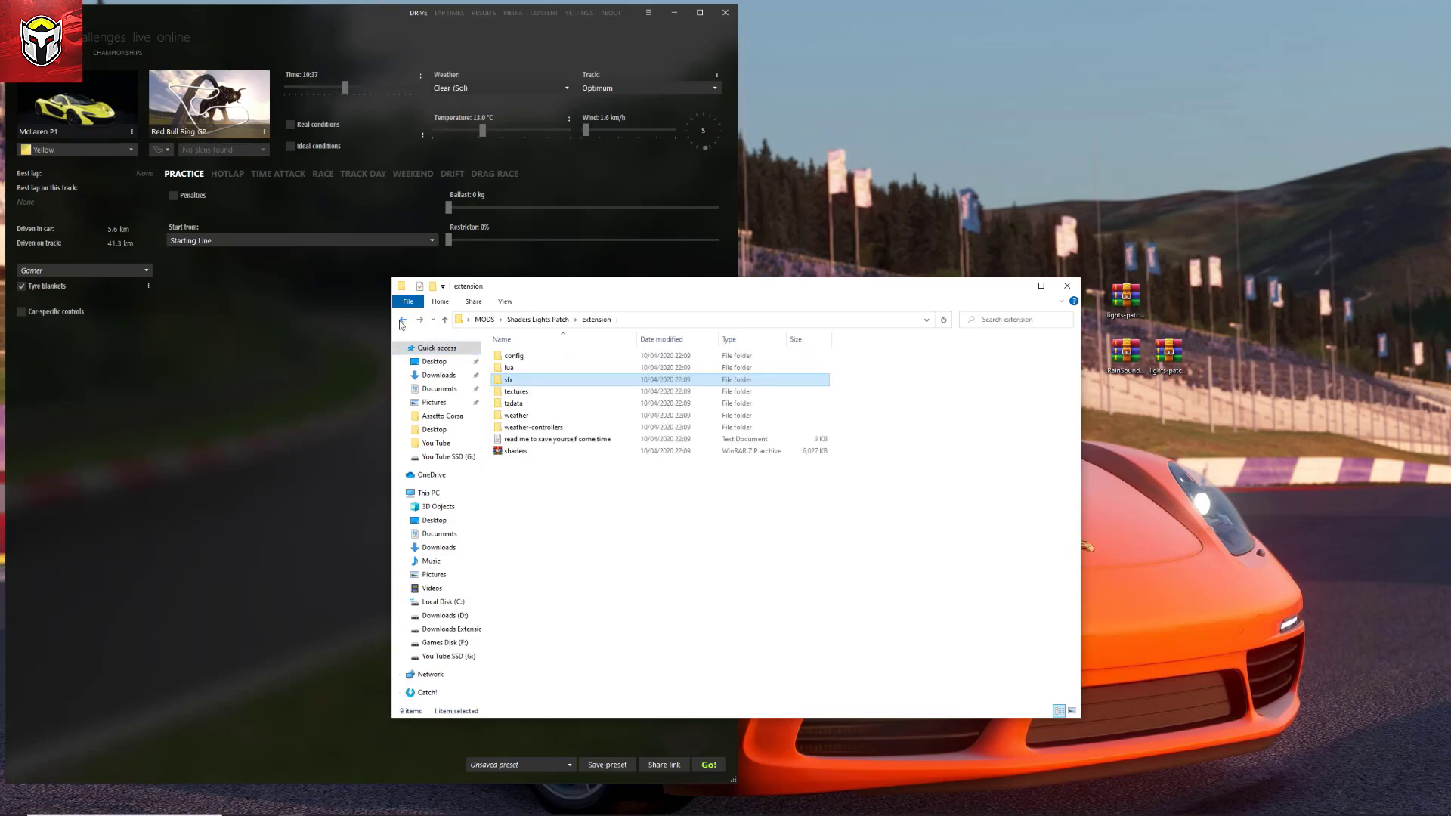
right_click(522, 383)
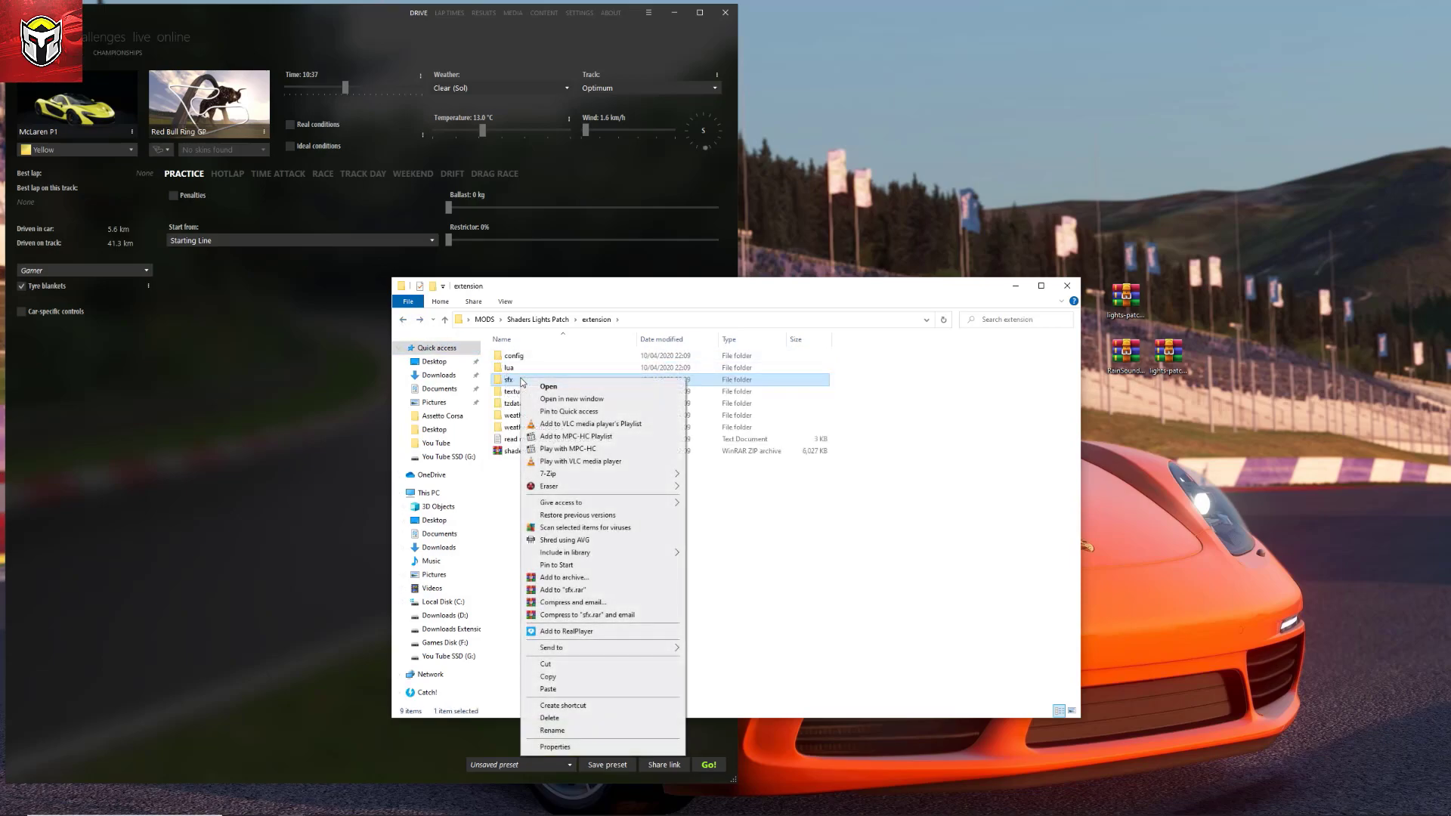
left_click(583, 677)
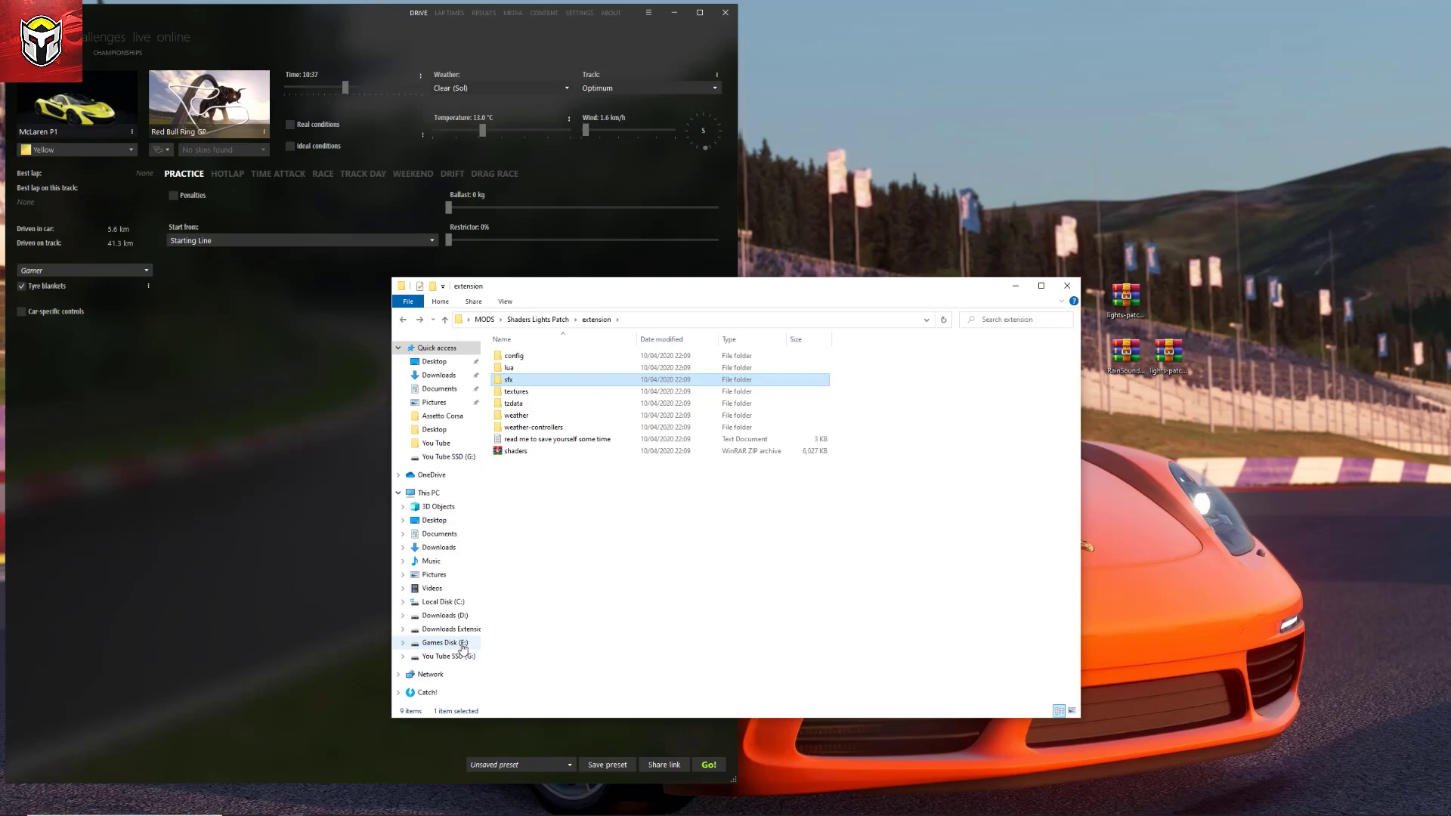
Paste sfx into F:\SteamLibrary\steamapps\common\assettocorsa\extension, replacing the existing files
left_click(446, 642)
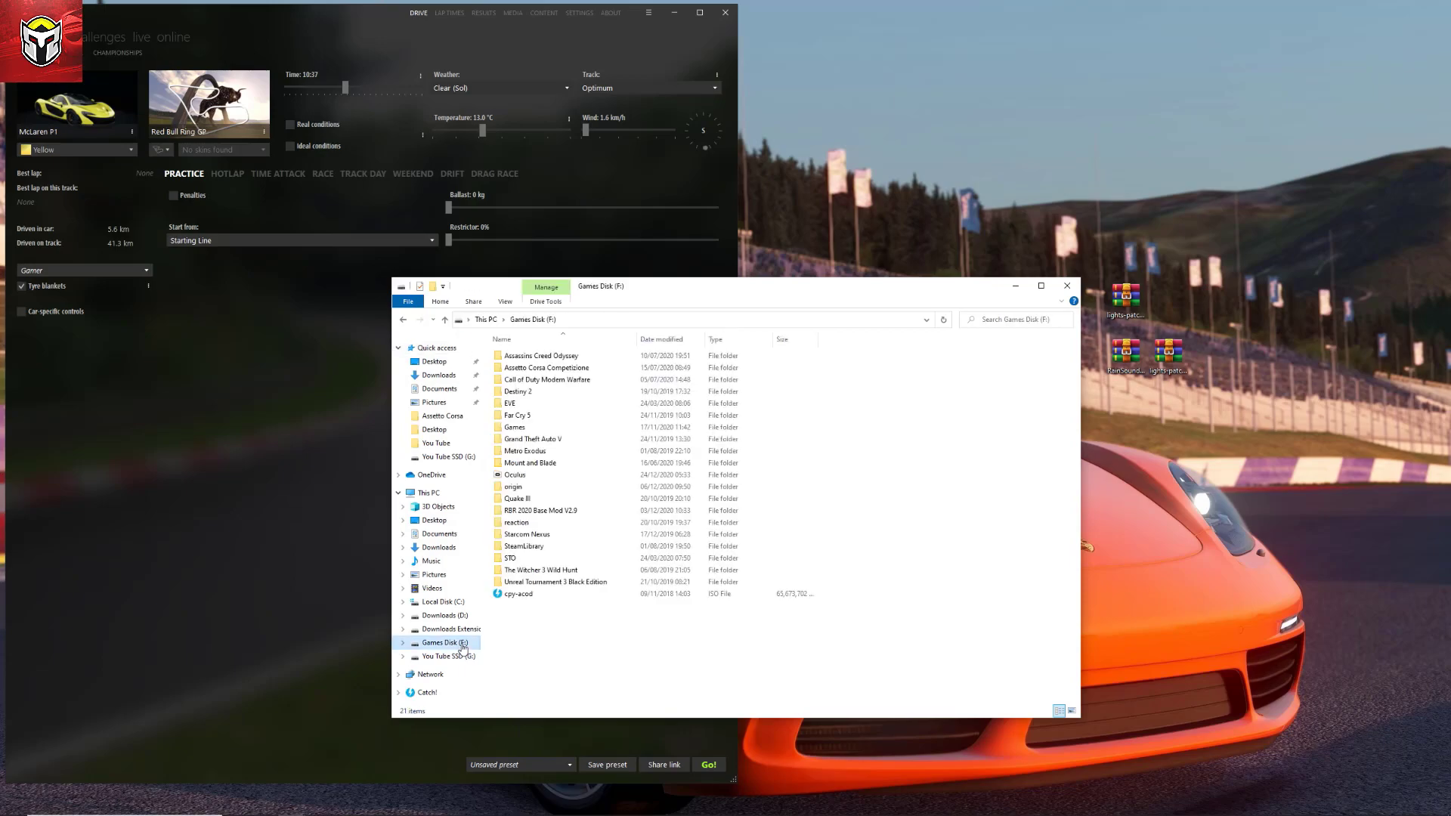
double_click(537, 546)
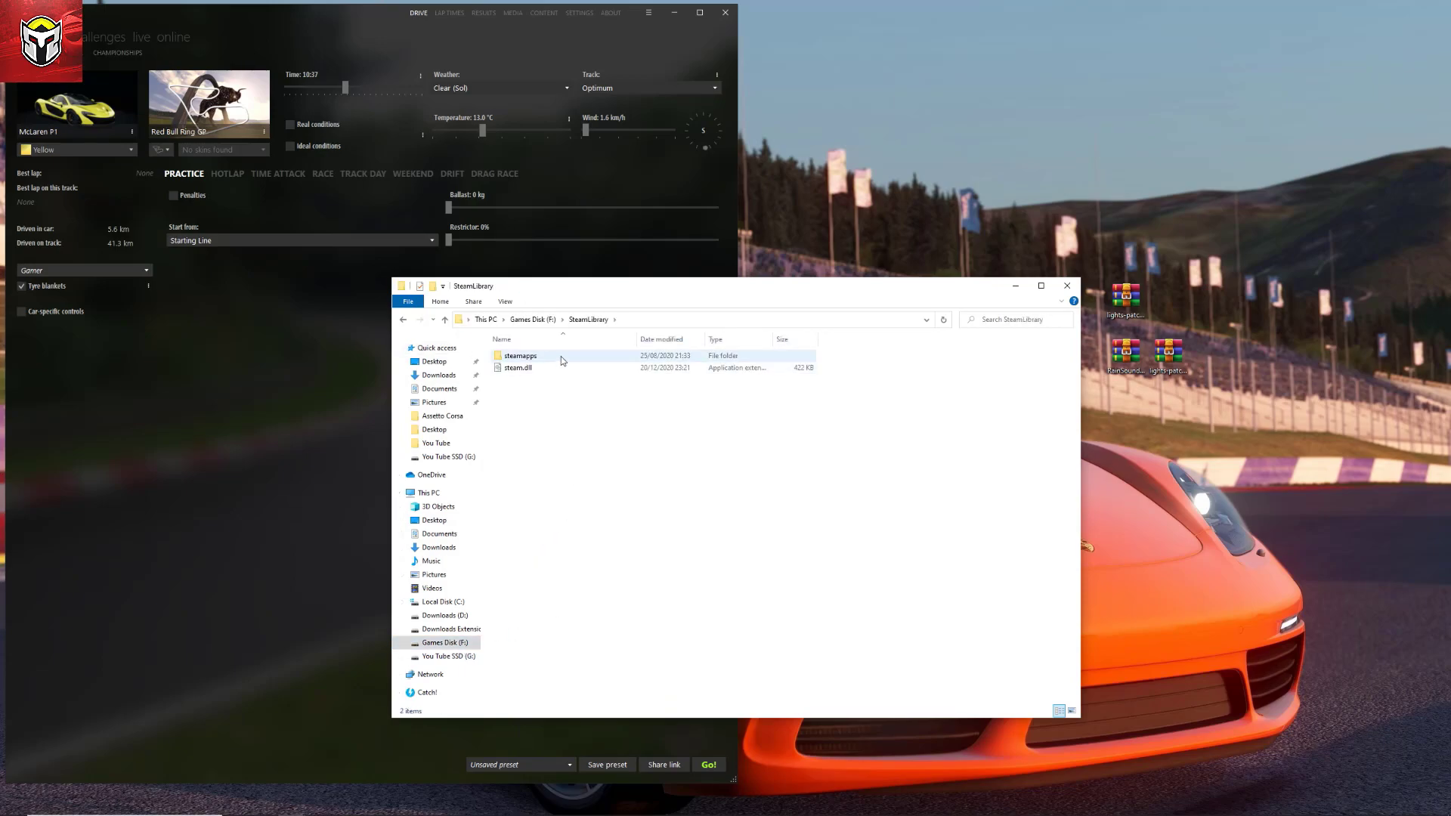
double_click(560, 355)
left_click(547, 361)
double_click(547, 361)
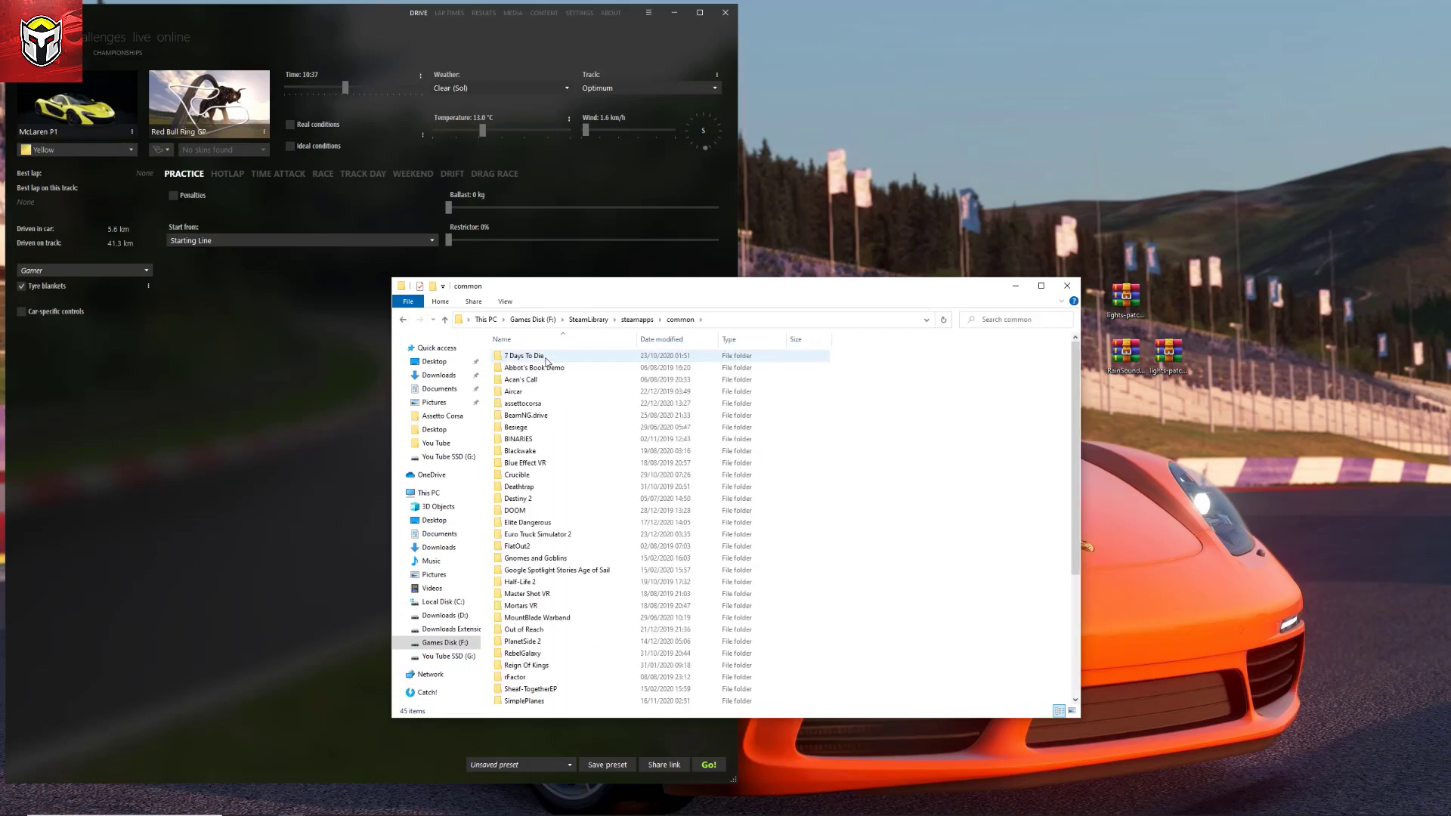
double_click(544, 405)
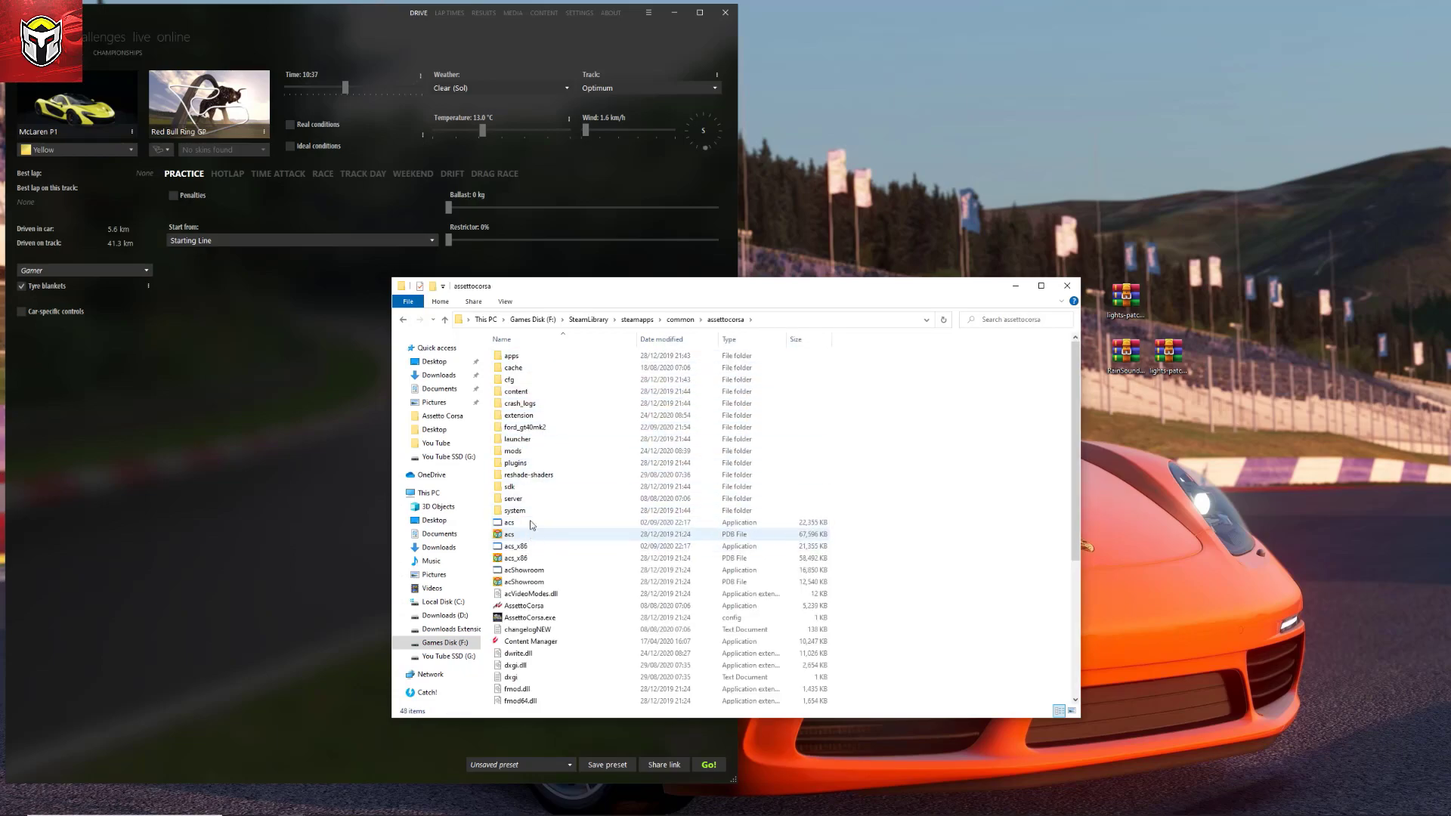
double_click(531, 416)
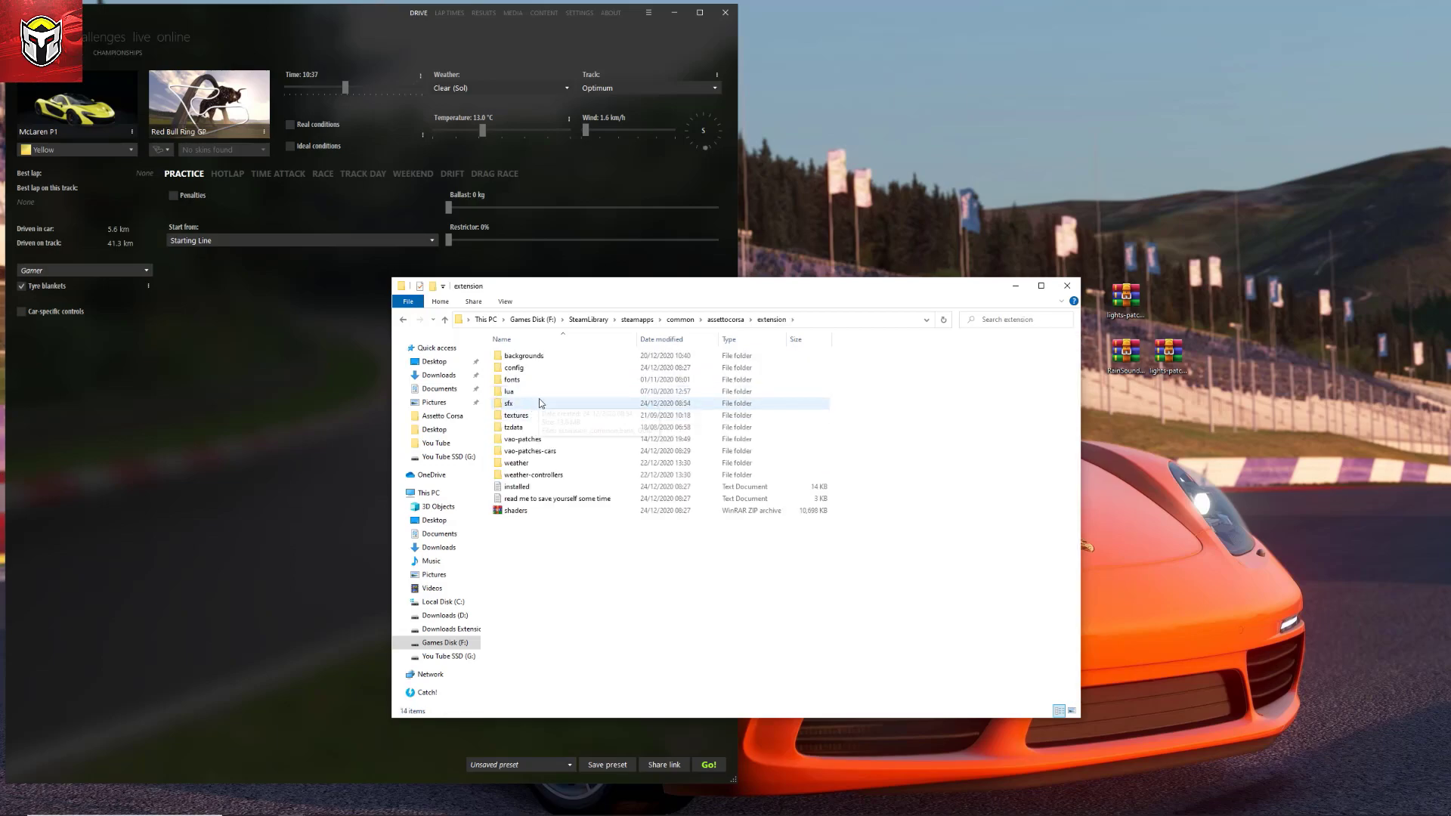
right_click(958, 555)
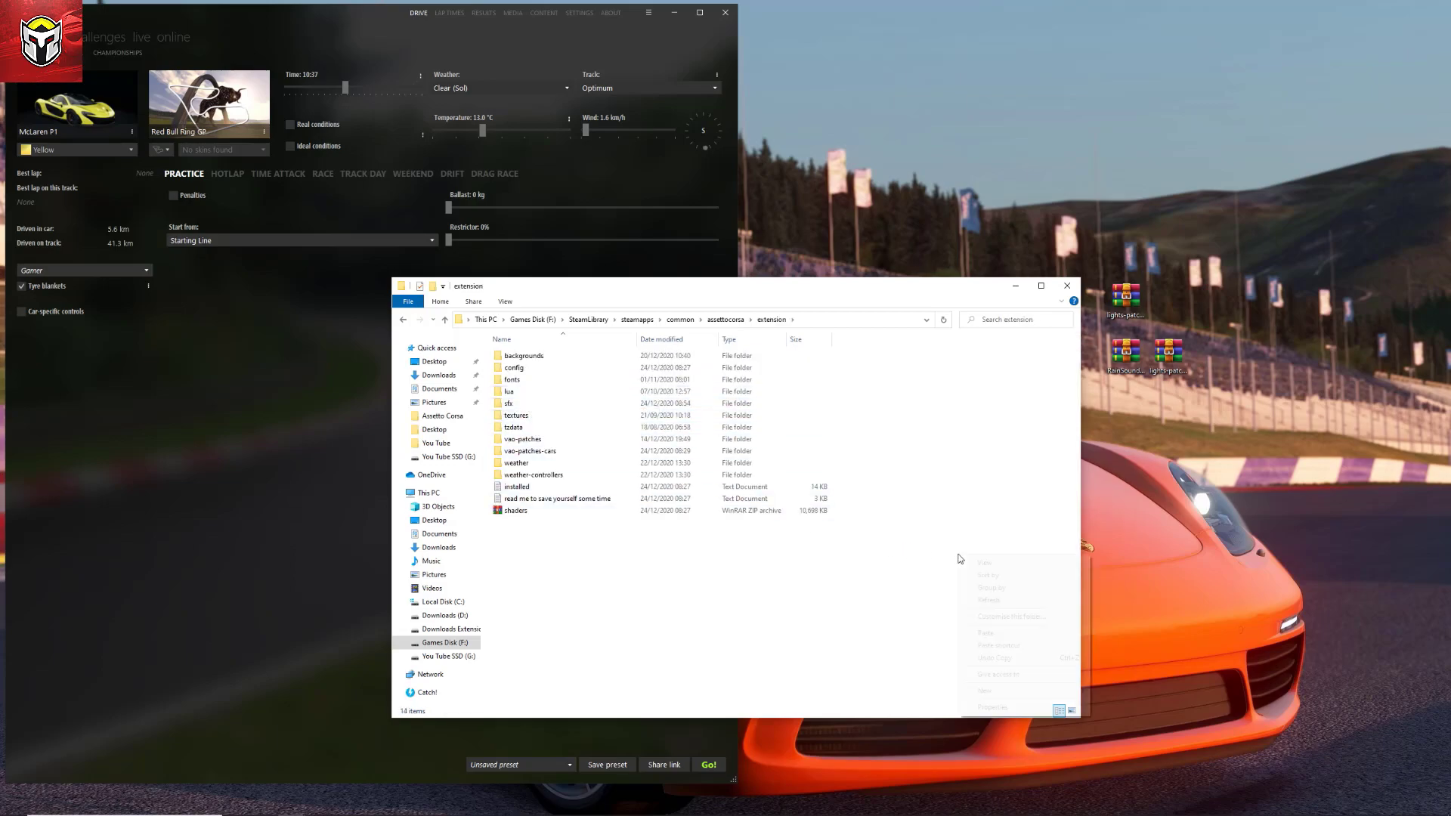
left_click(1008, 638)
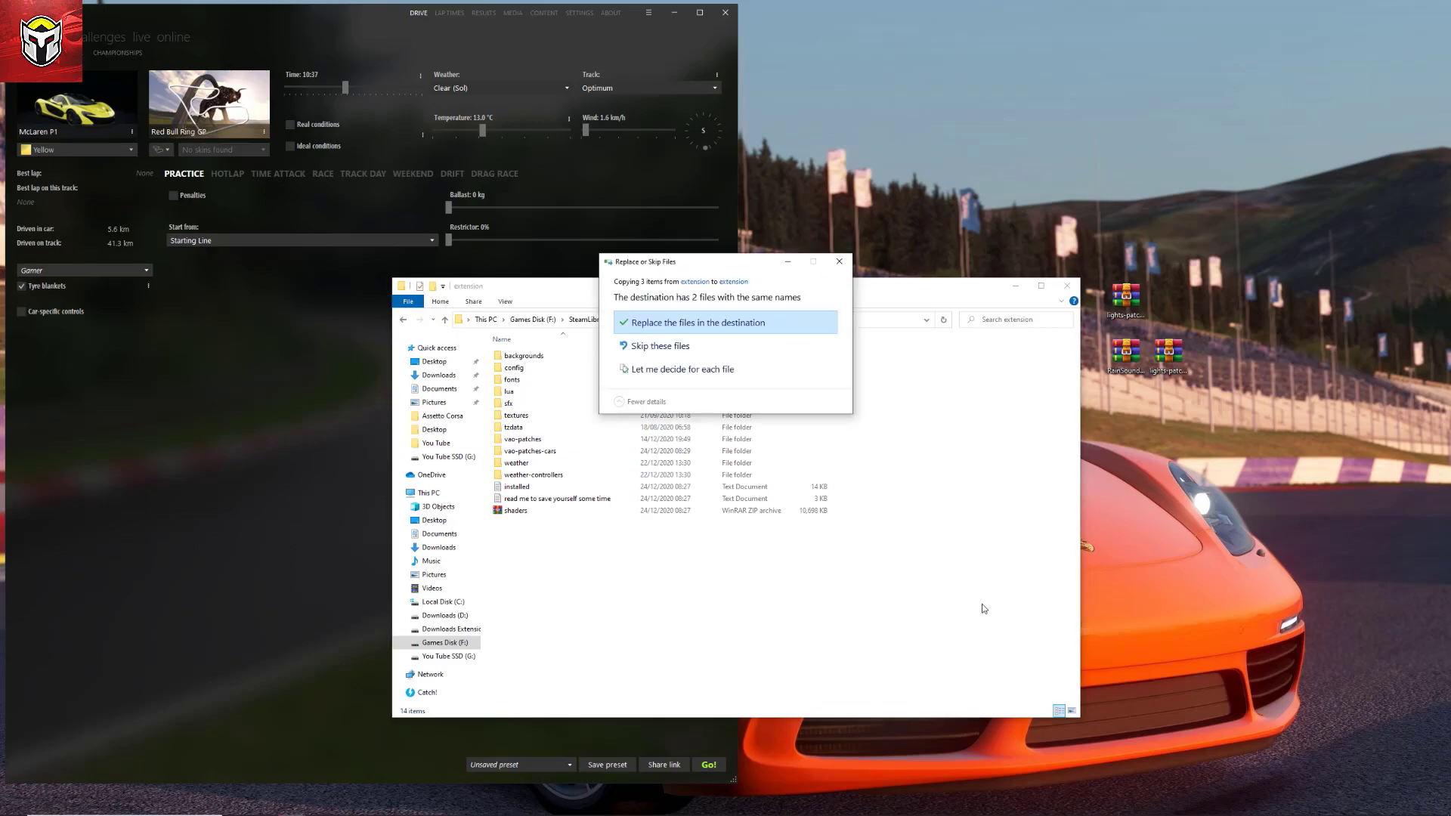
left_click(740, 326)
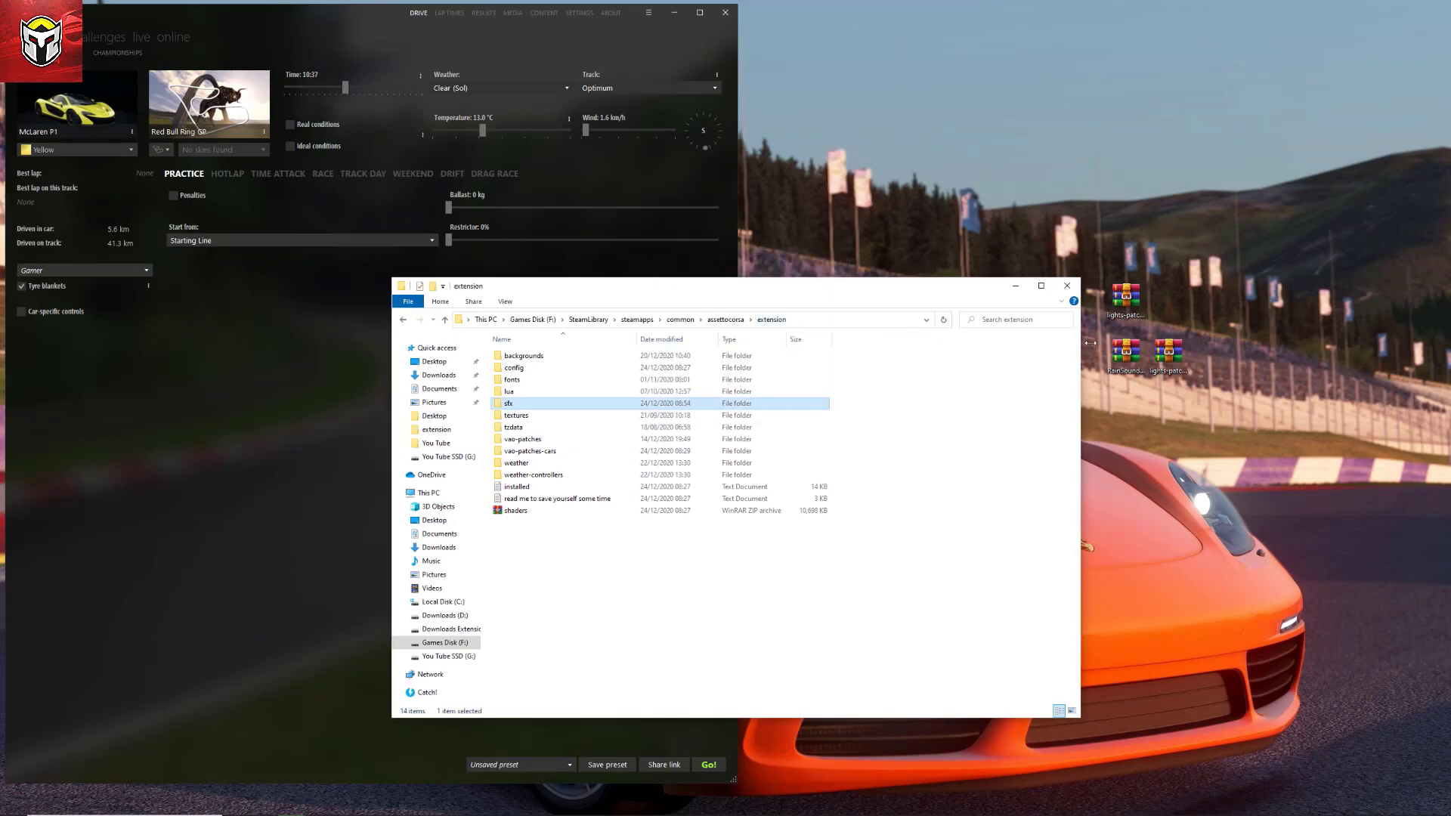
Close the File Explorer window showing the assettocorsa extension folder
left_click(1066, 285)
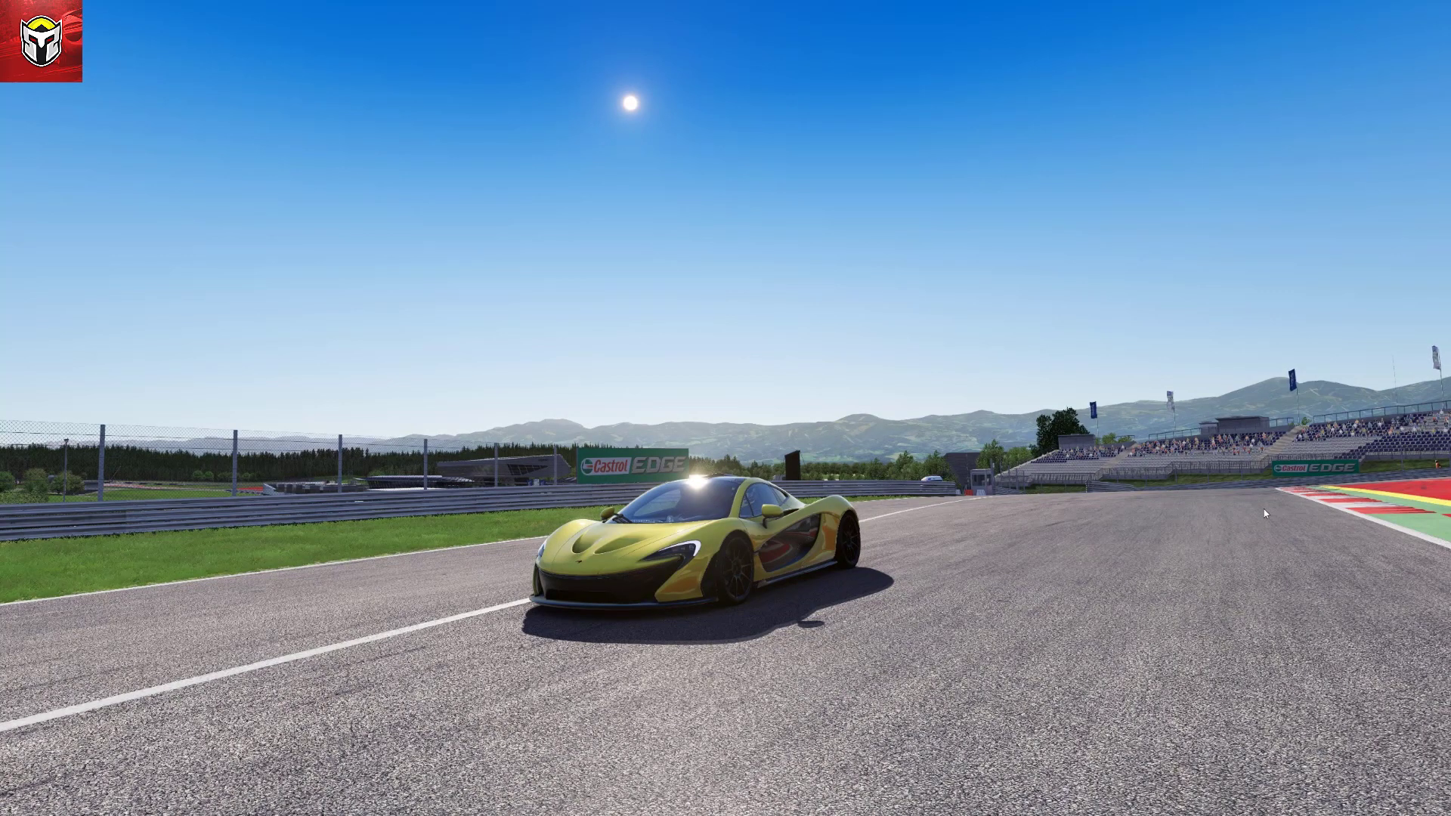
Place the Sol Plan Selector top-left and force FewClouds, BrokenClouds, then LightDrizzle weather
mouse_move(1446, 102)
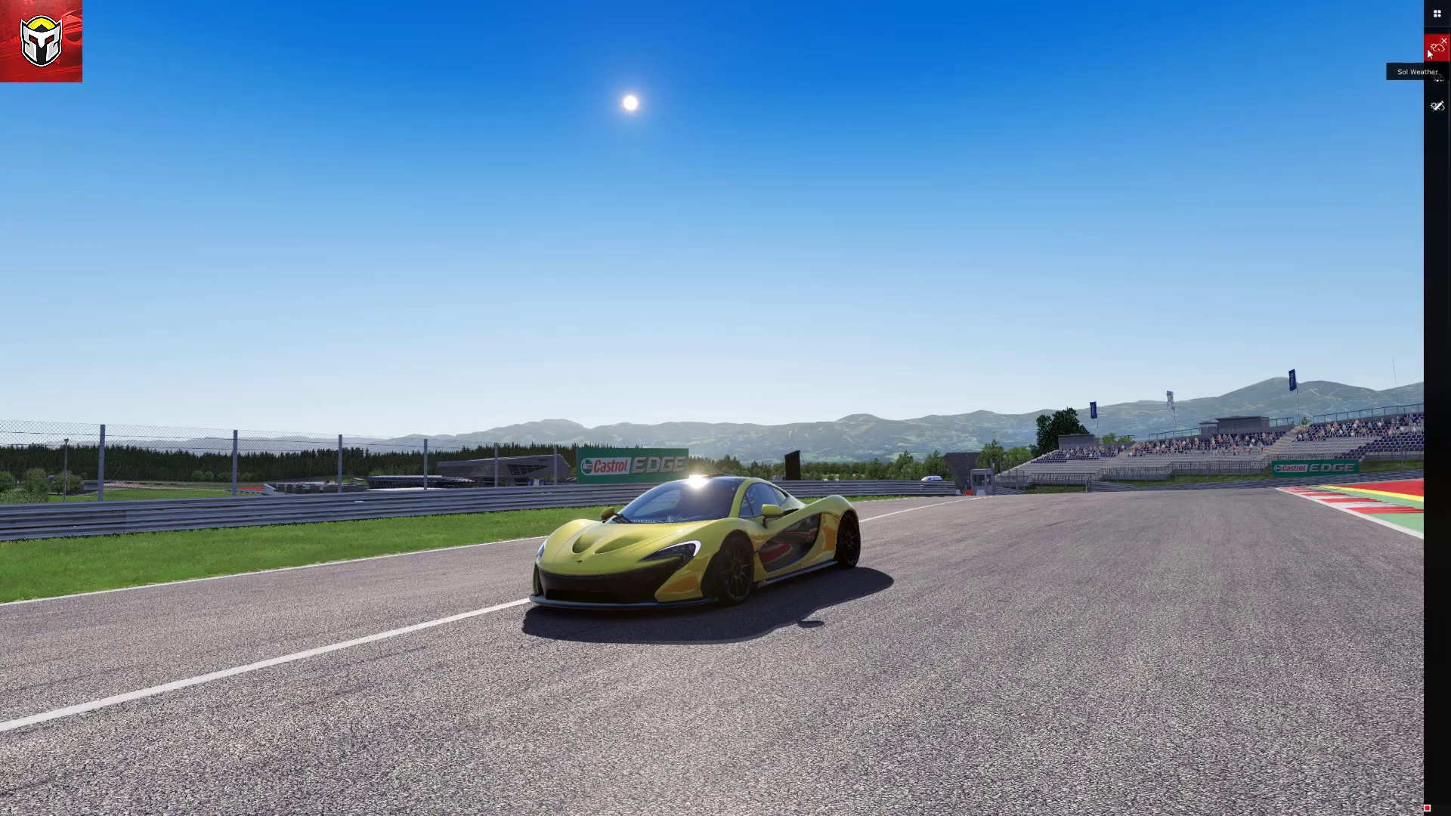
left_click(1434, 107)
left_click_drag(437, 393, 198, 166)
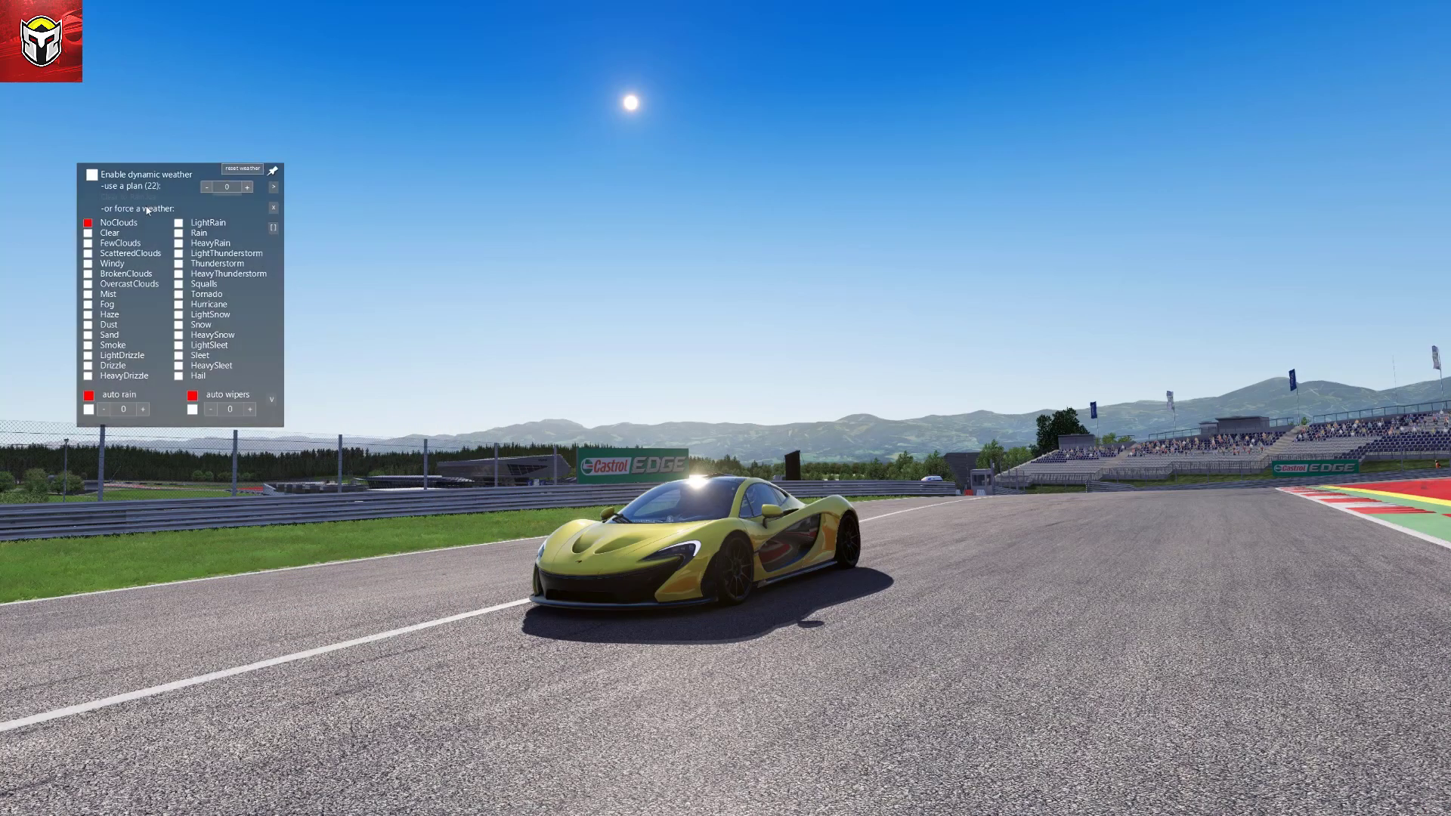
left_click(87, 244)
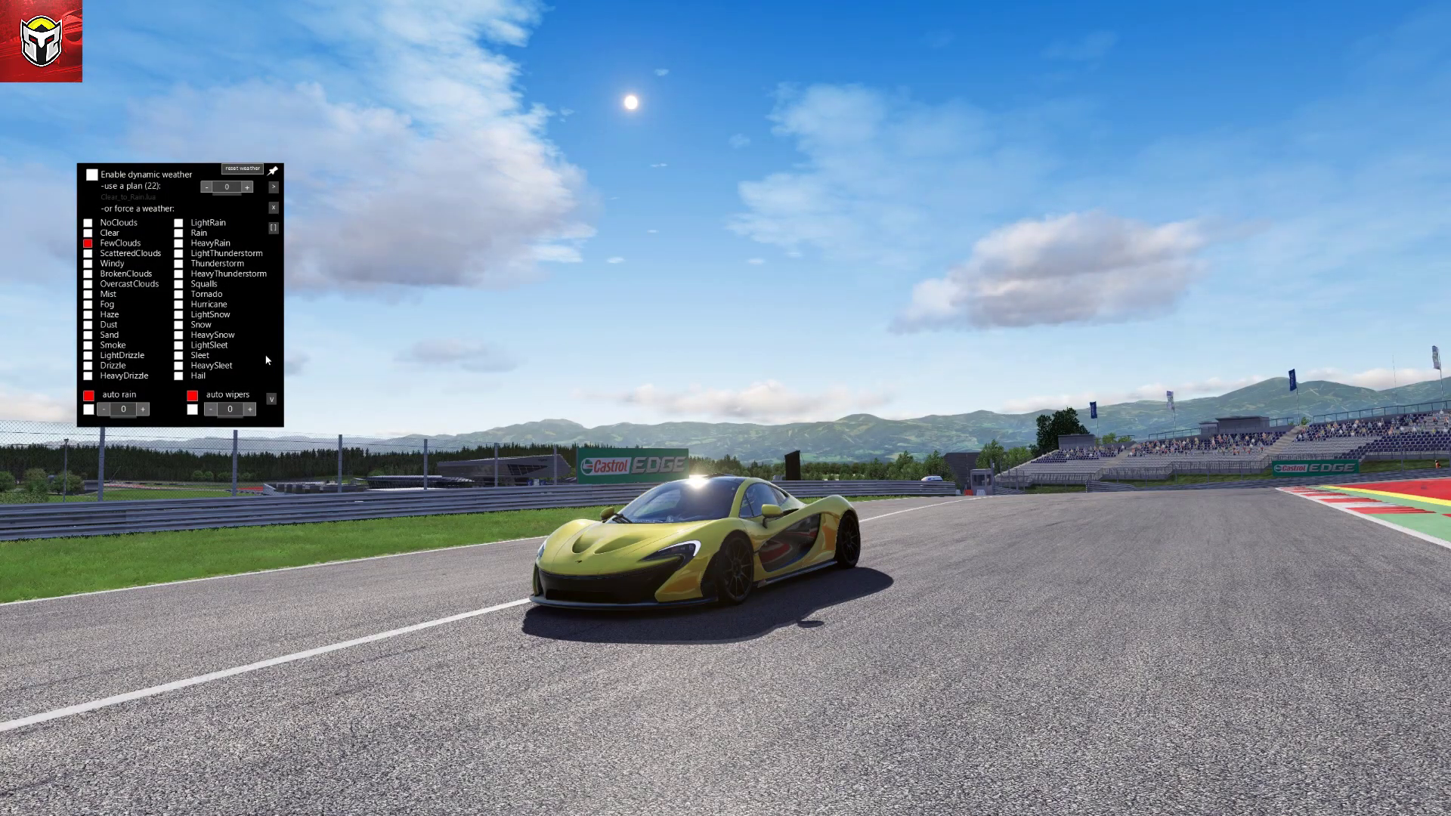
left_click(88, 275)
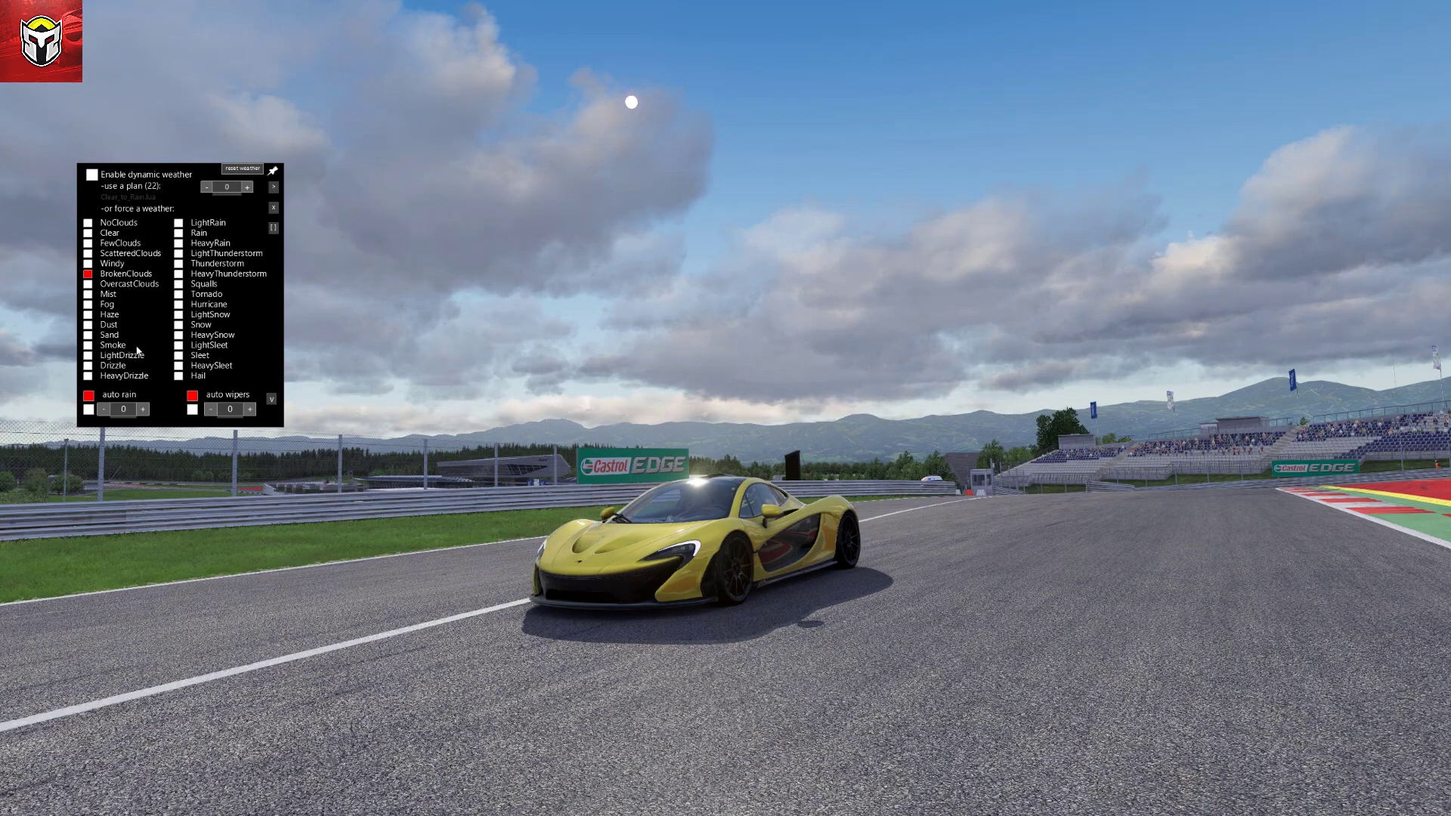
left_click(88, 356)
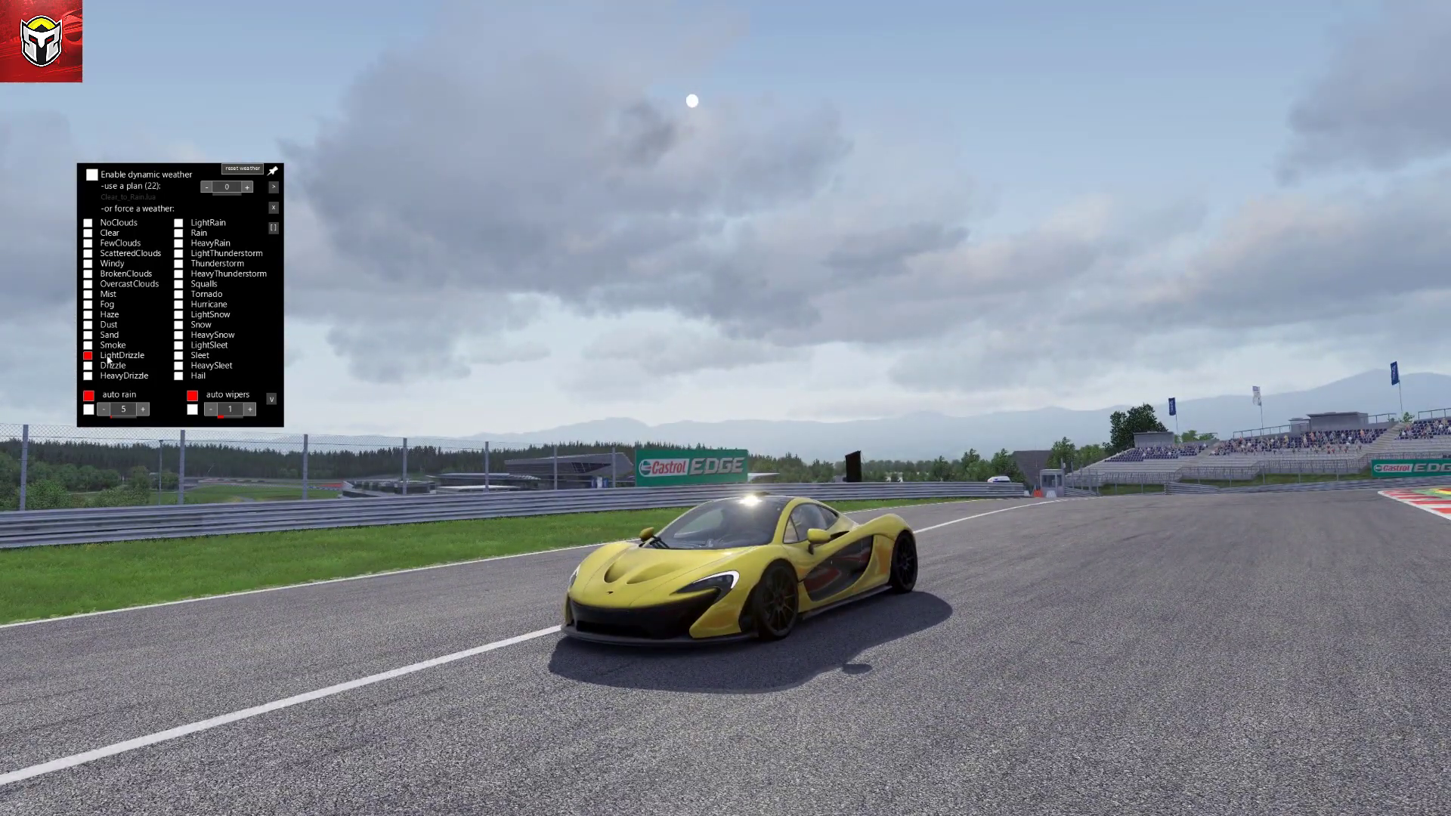
Force Drizzle, check the car from F1 camera views, then force HeavyDrizzle
left_click(89, 366)
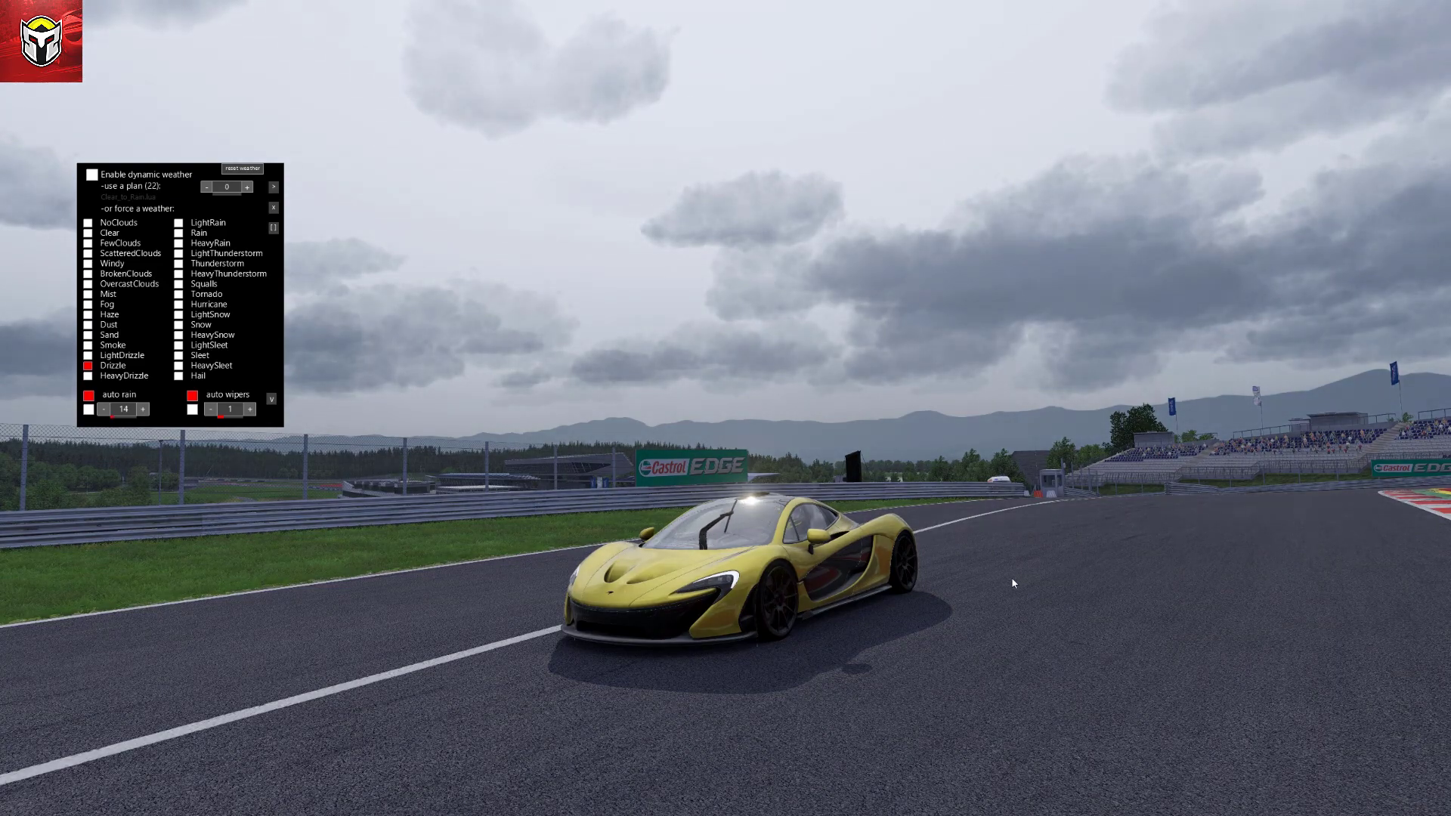
key("F1")
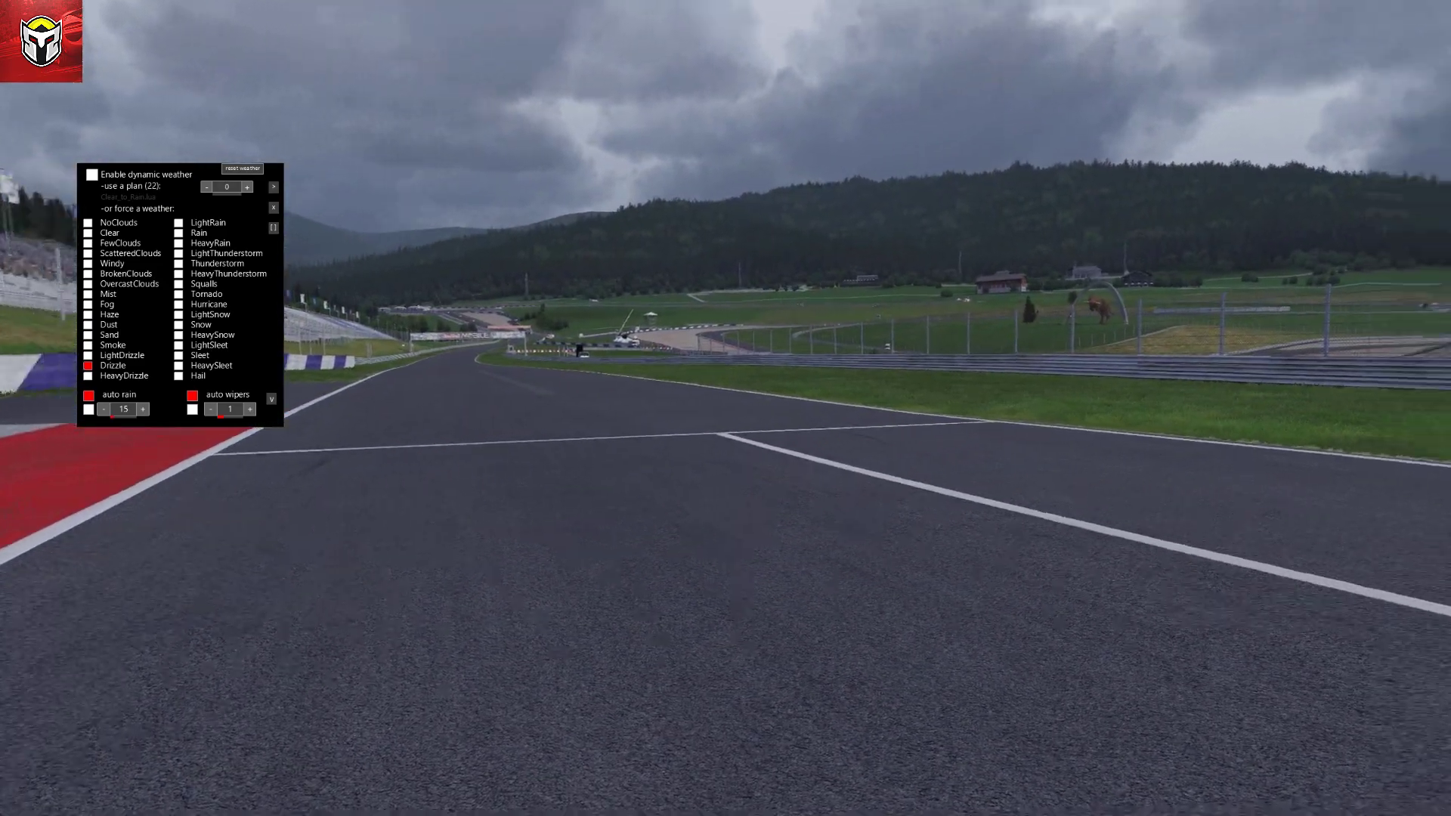
key("F1")
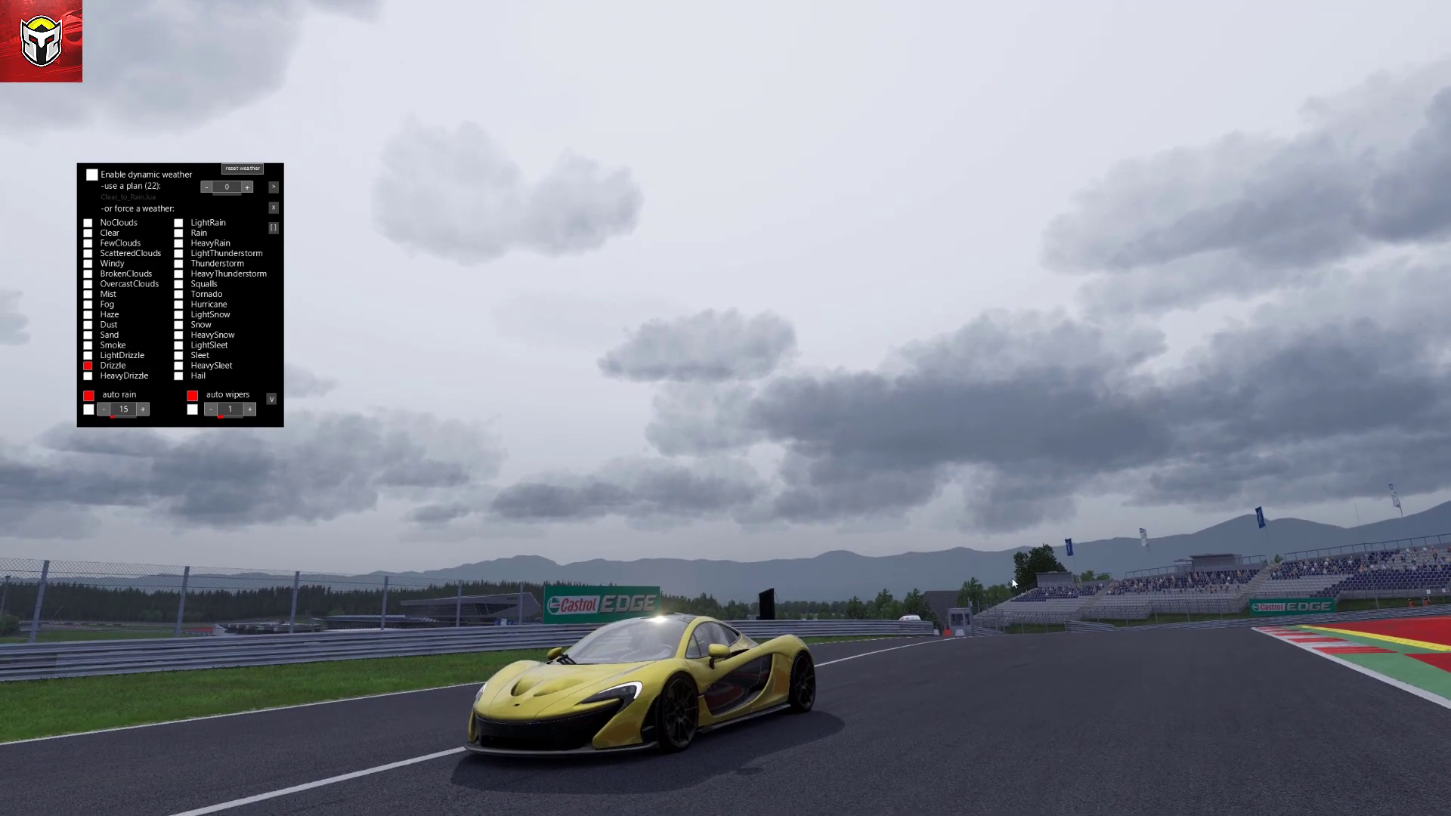
left_click(88, 375)
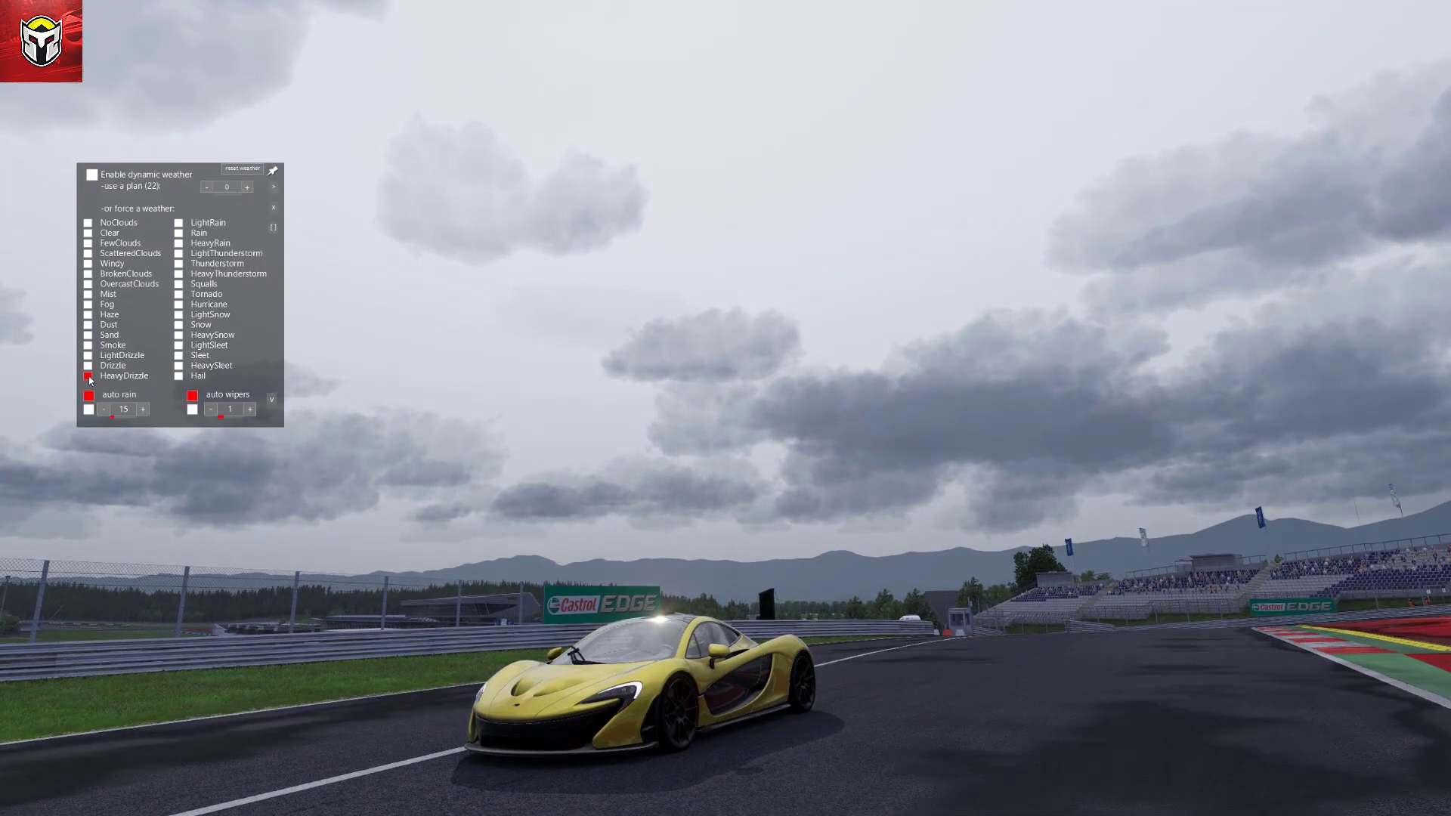